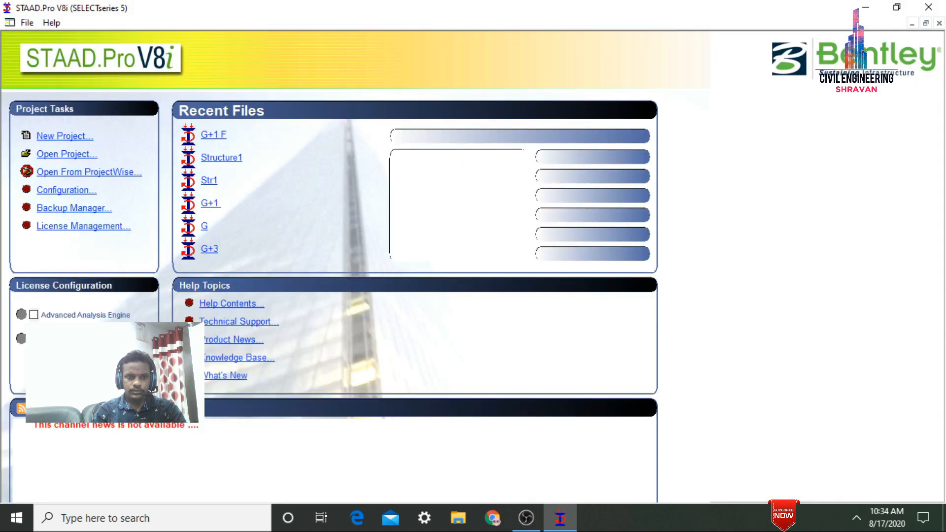
Create a new Space project named "G+1 P" in the Design folder under Desktop\G+1, in meter and kilonewton units, starting with Add Beam.
{"action": "left_click", "coordinate": [63, 136]}
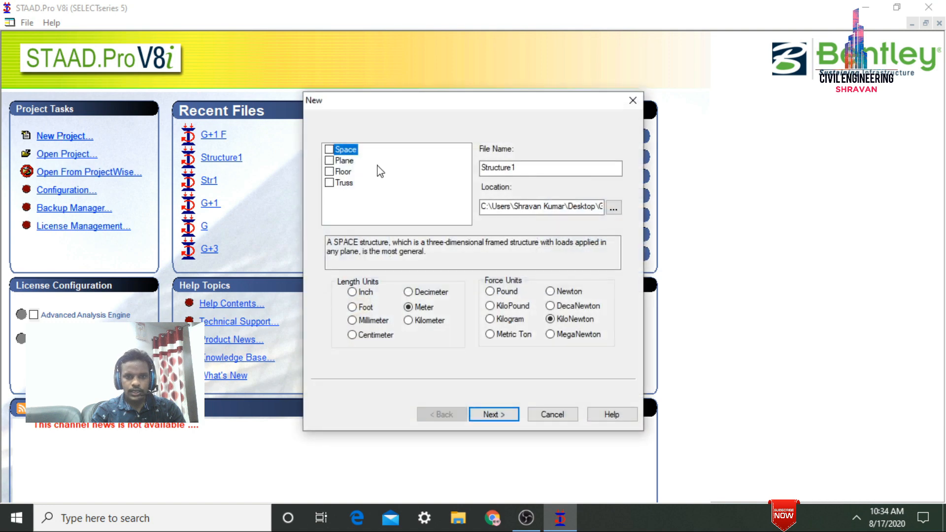
{"action": "left_click_drag", "start_coordinate": [524, 173], "coordinate": [478, 175]}
{"action": "type", "text": "G"}
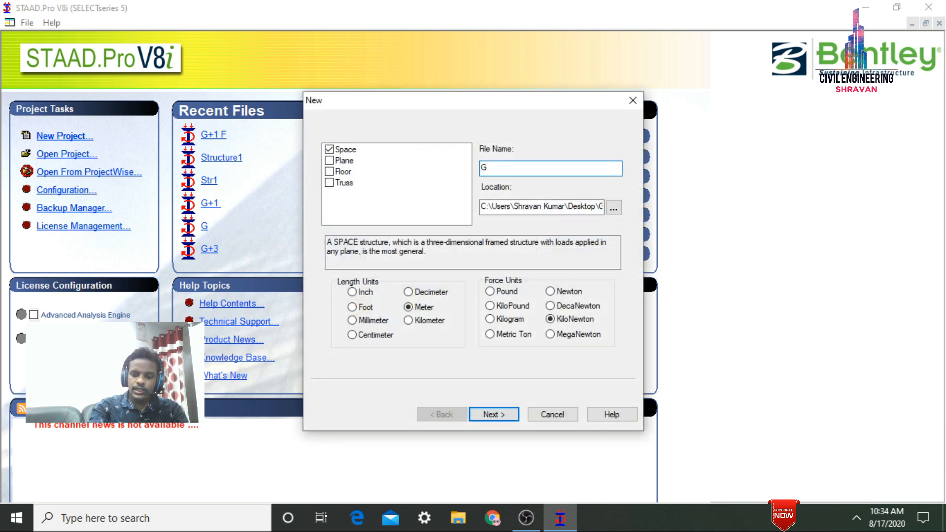
{"action": "type", "text": "+1 "}
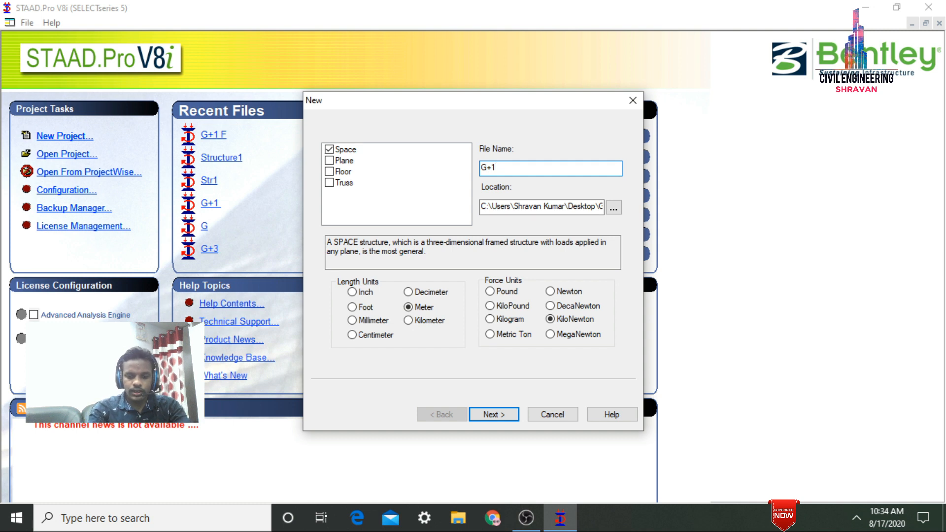
{"action": "type", "text": "P"}
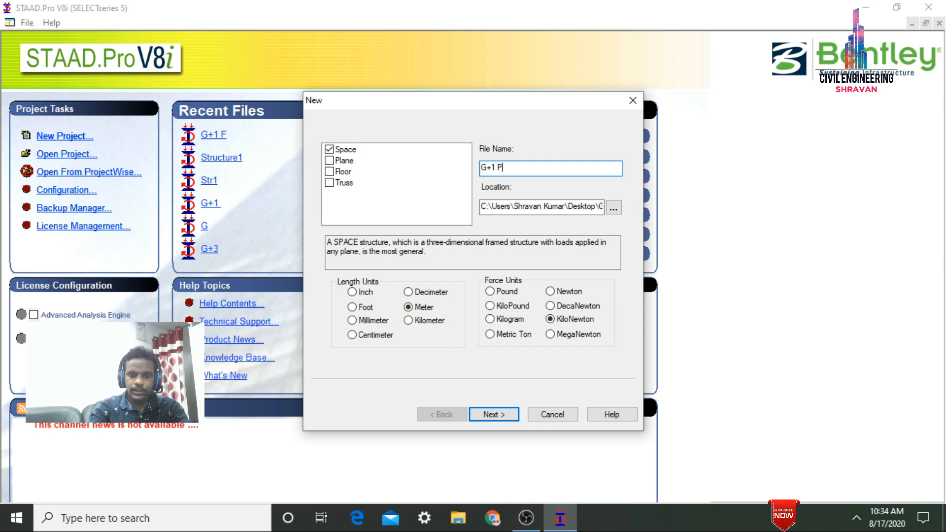
{"action": "left_click", "coordinate": [616, 210]}
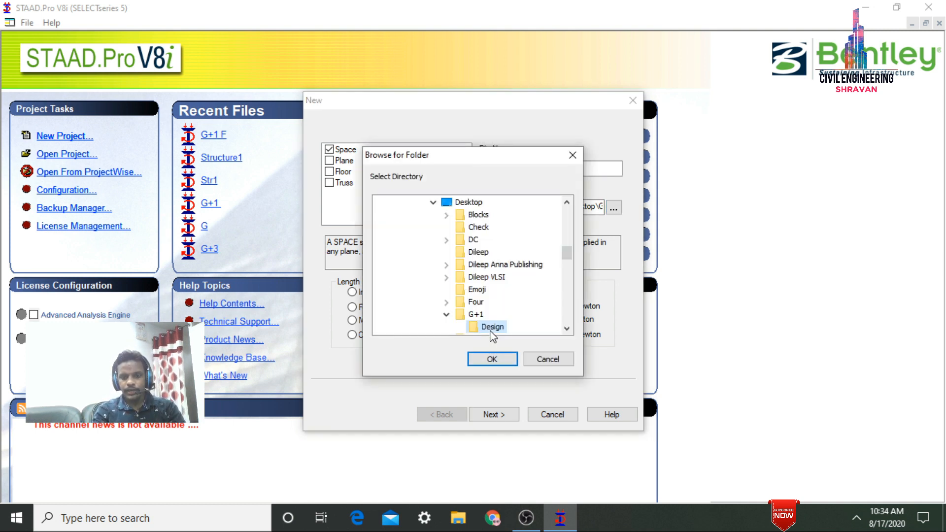
{"action": "left_click", "coordinate": [492, 359]}
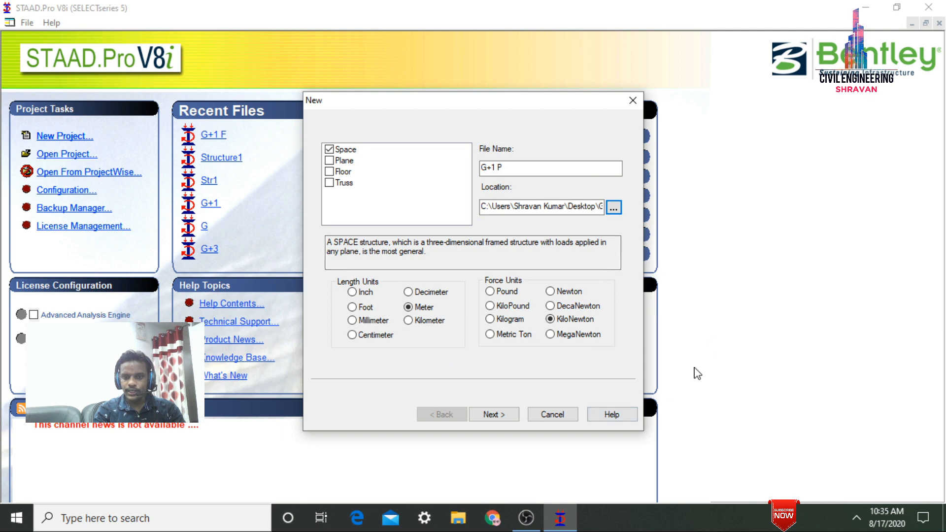
{"action": "left_click", "coordinate": [493, 415]}
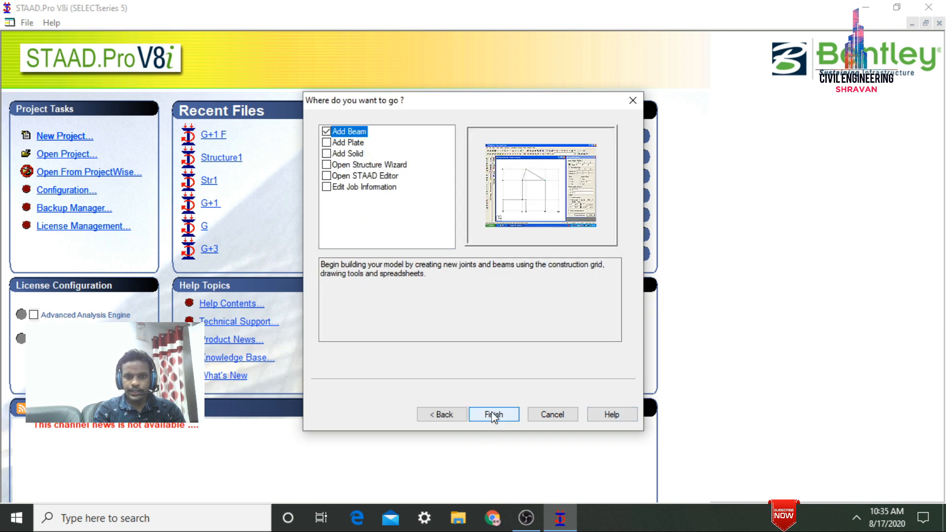
{"action": "left_click", "coordinate": [494, 415]}
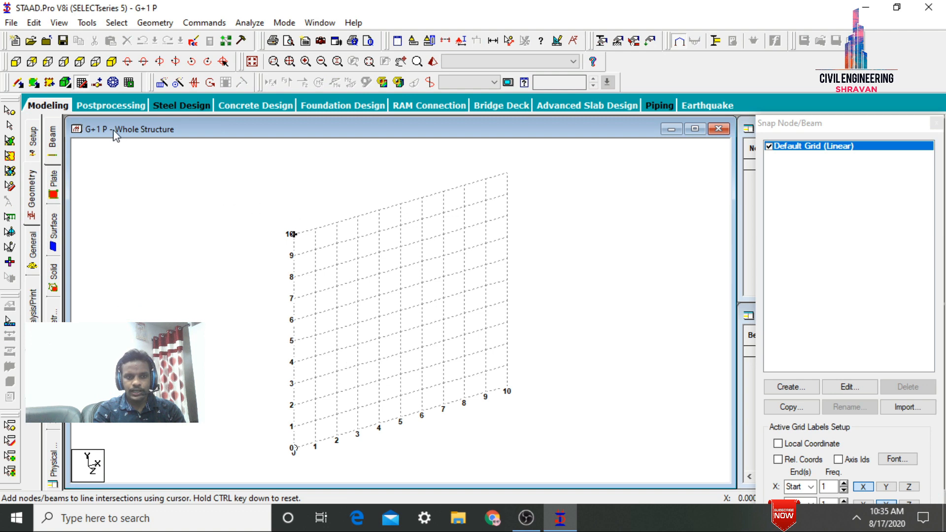
Run the Structure Wizard and start a Bay Frame from the Frame Models prototypes.
{"action": "left_click", "coordinate": [16, 61]}
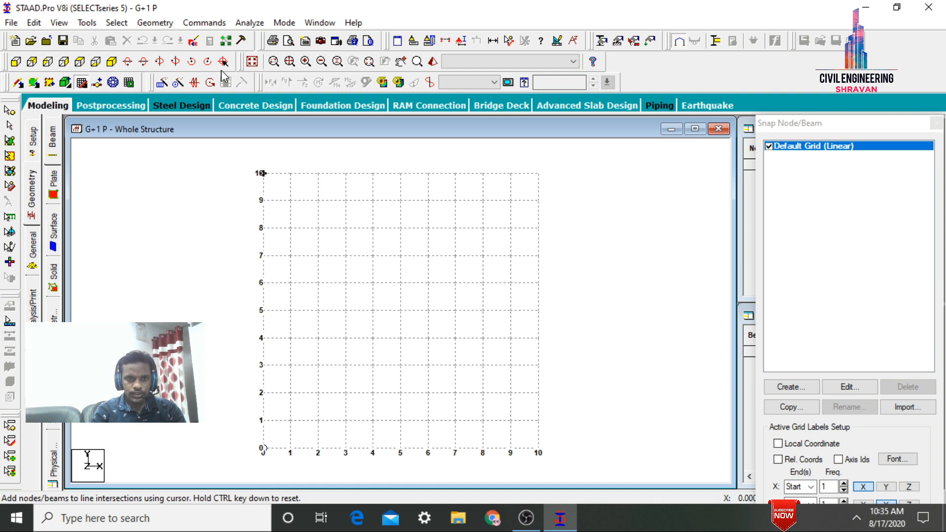
{"action": "left_click", "coordinate": [157, 24]}
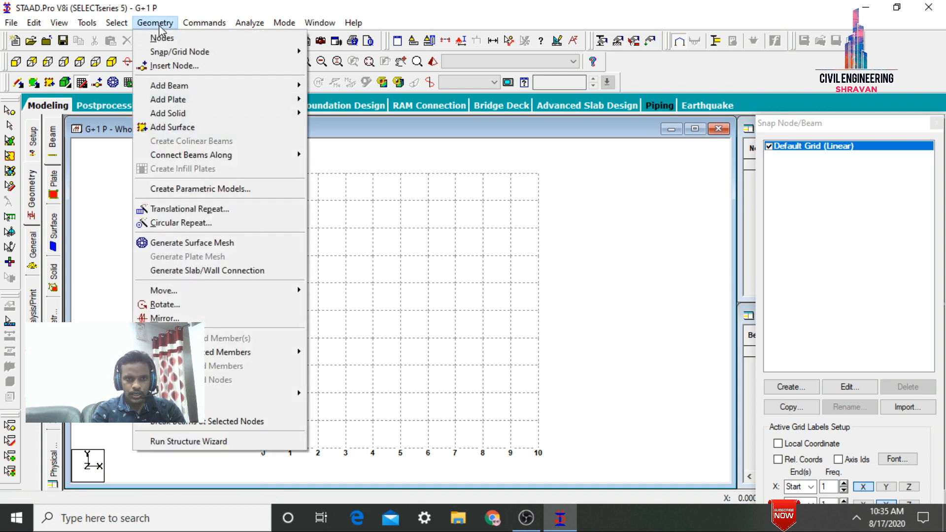
{"action": "left_click", "coordinate": [205, 443]}
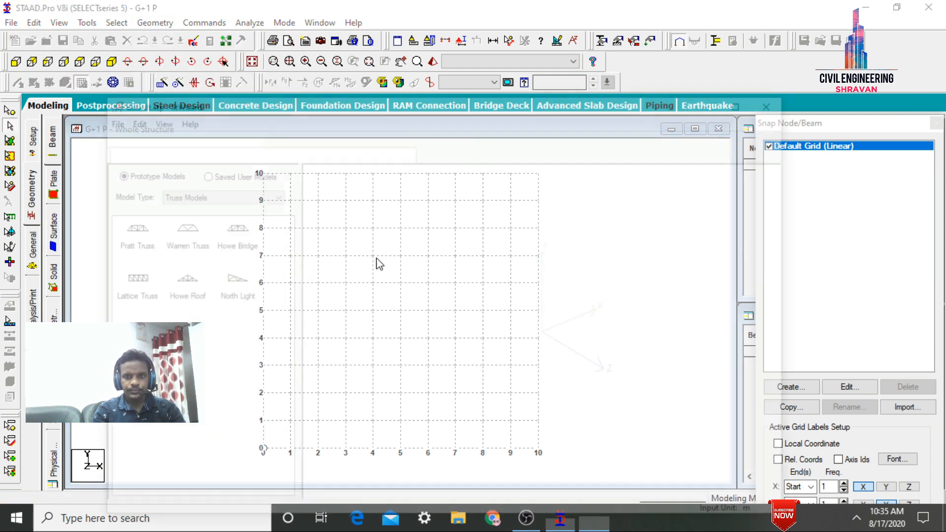
{"action": "left_click", "coordinate": [232, 195]}
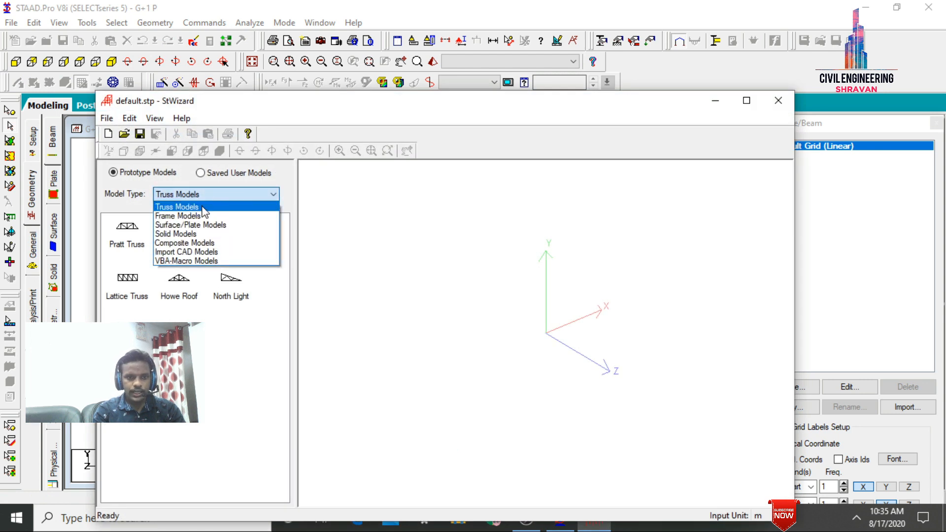
{"action": "left_click", "coordinate": [177, 216]}
{"action": "left_click", "coordinate": [178, 227]}
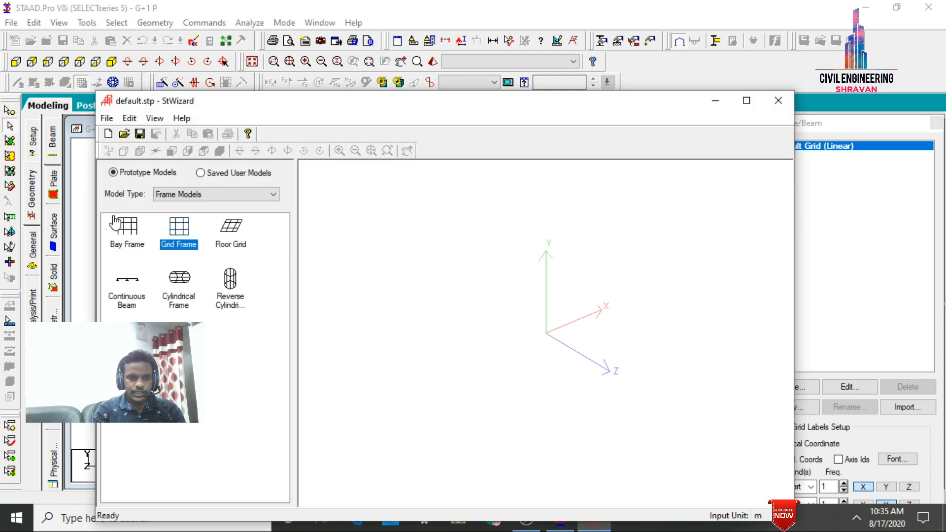
{"action": "double_click", "coordinate": [124, 229]}
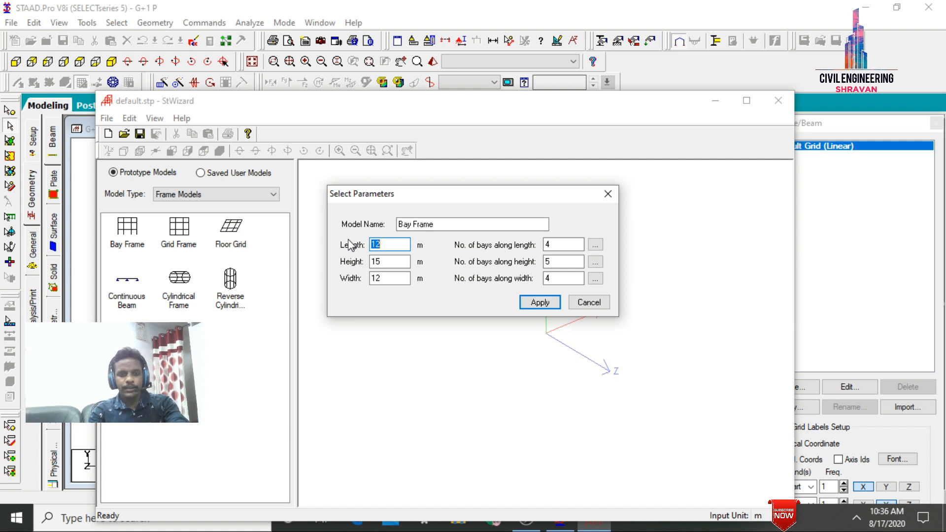
Set the bay frame's overall length to 11 m, height to 4.5 m and width to 7 m.
{"action": "type", "text": "11"}
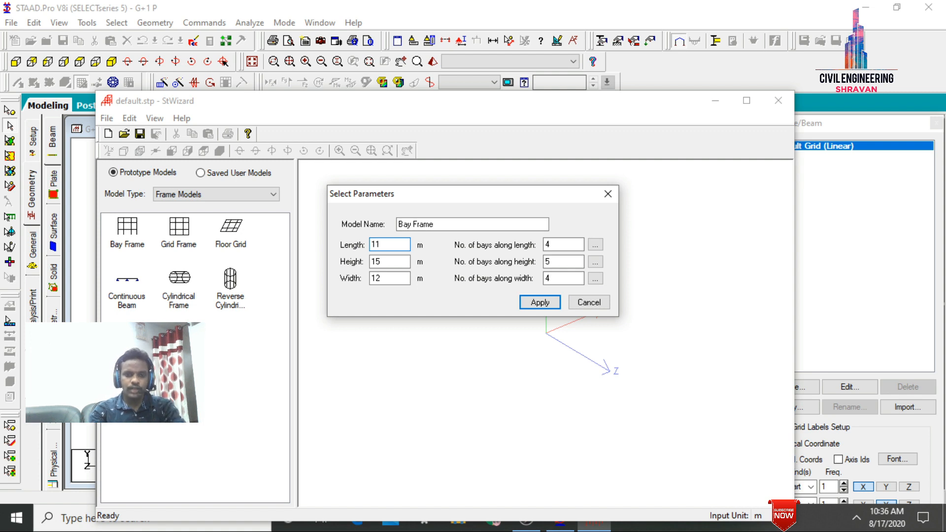
{"action": "key", "text": "Tab"}
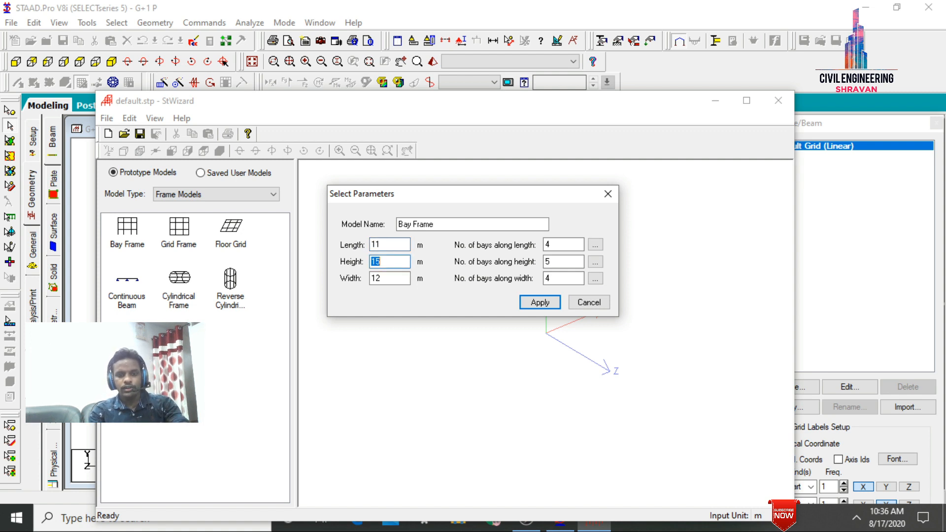
{"action": "type", "text": "4.5"}
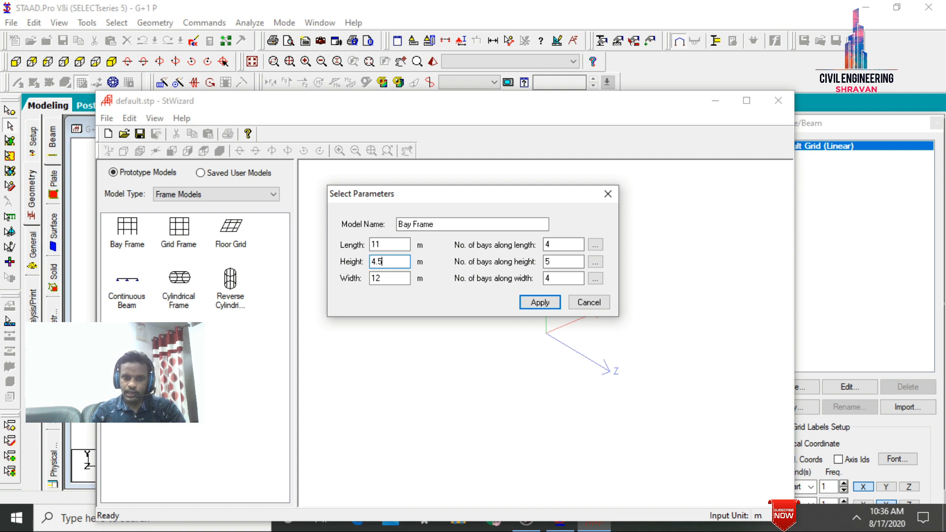
{"action": "key", "text": "Tab"}
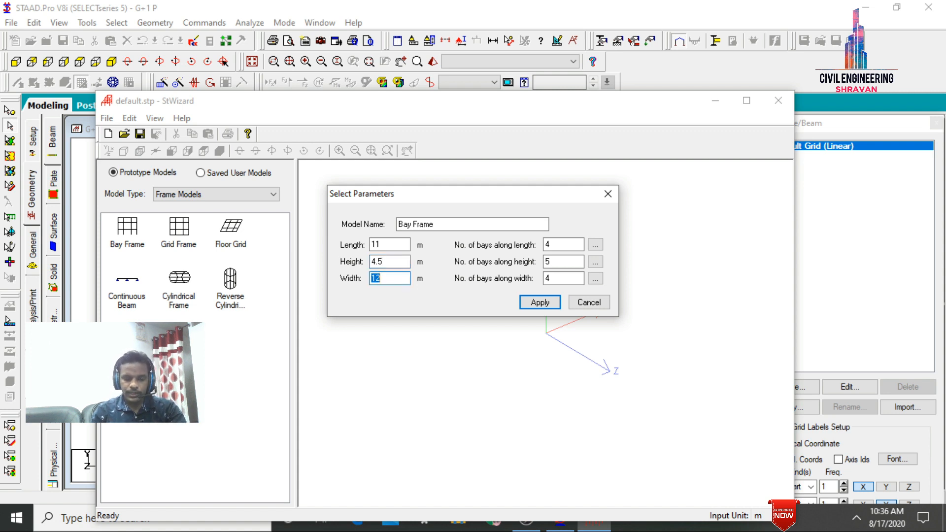
{"action": "type", "text": "7"}
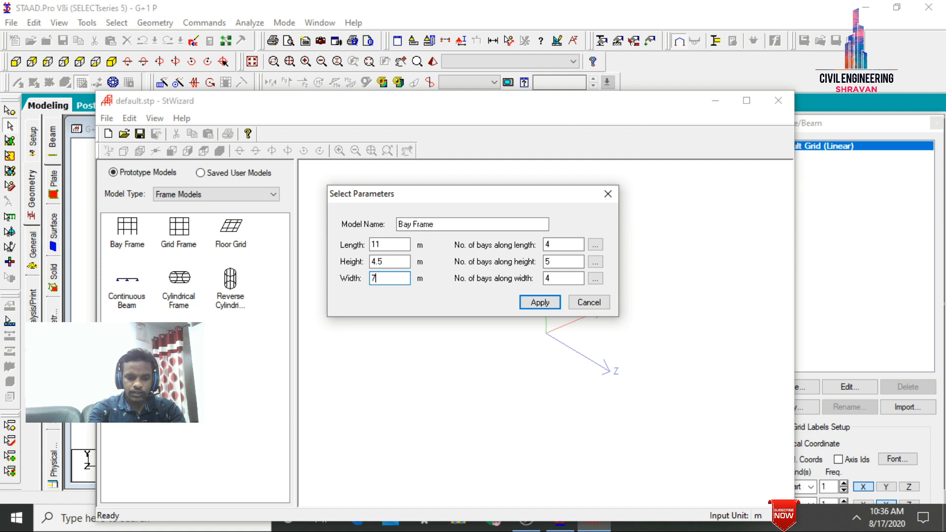
Set the number of bays to 3 along the length, 2 along the height and 2 along the width.
{"action": "key", "text": "Tab"}
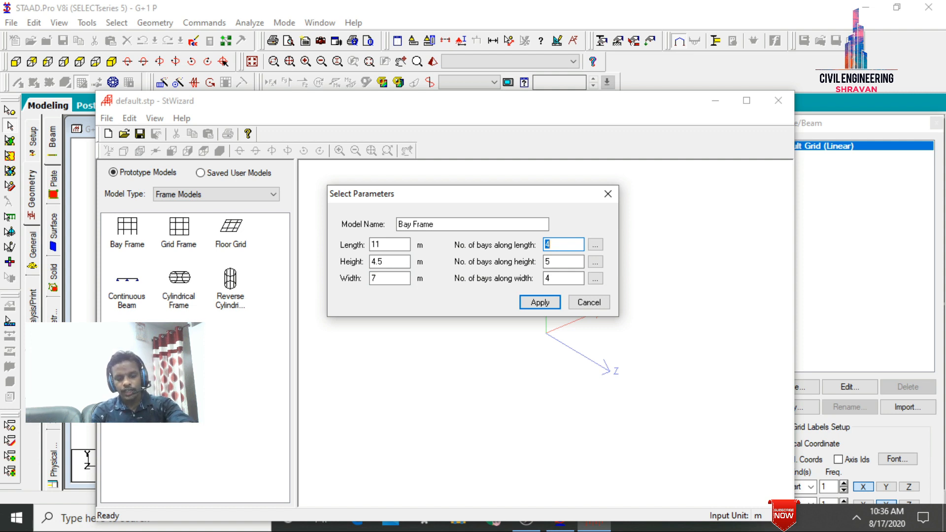
{"action": "type", "text": "3"}
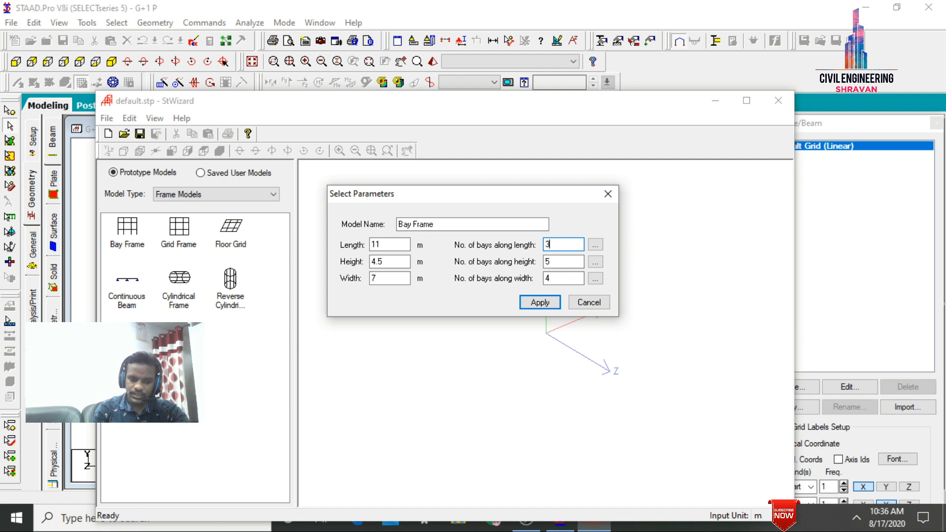
{"action": "key", "text": "Tab"}
{"action": "type", "text": "2"}
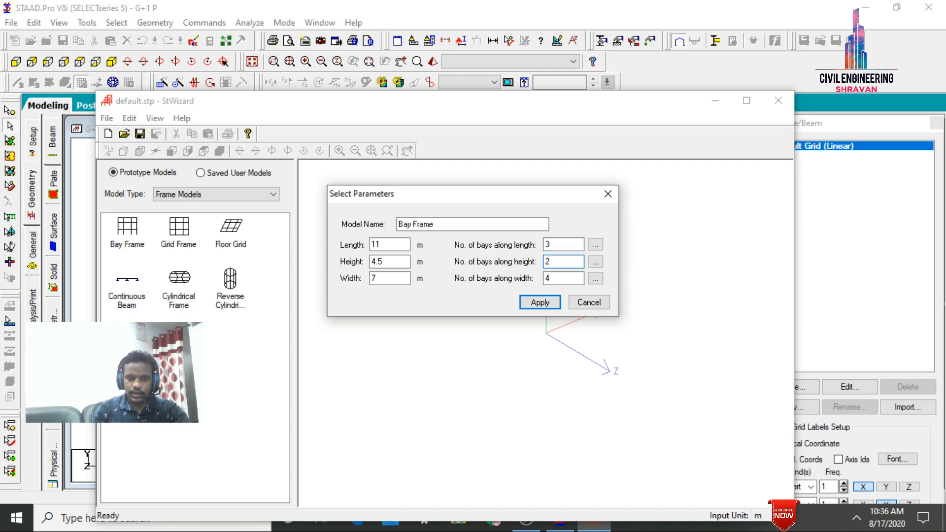
{"action": "key", "text": "Tab"}
{"action": "type", "text": "2"}
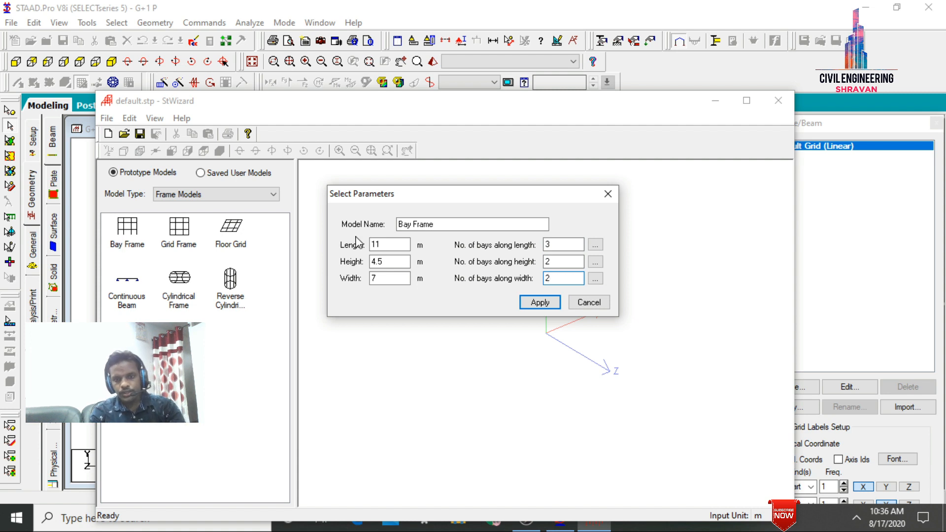
Set the individual bay spacings along the frame's length to 4, 4 and 3 m.
{"action": "left_click", "coordinate": [595, 245]}
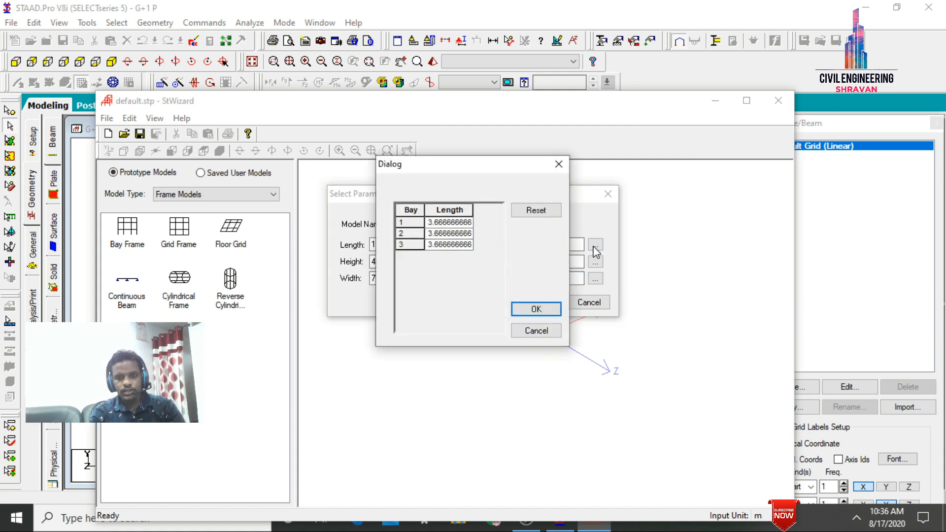
{"action": "left_click_drag", "start_coordinate": [468, 164], "coordinate": [695, 174]}
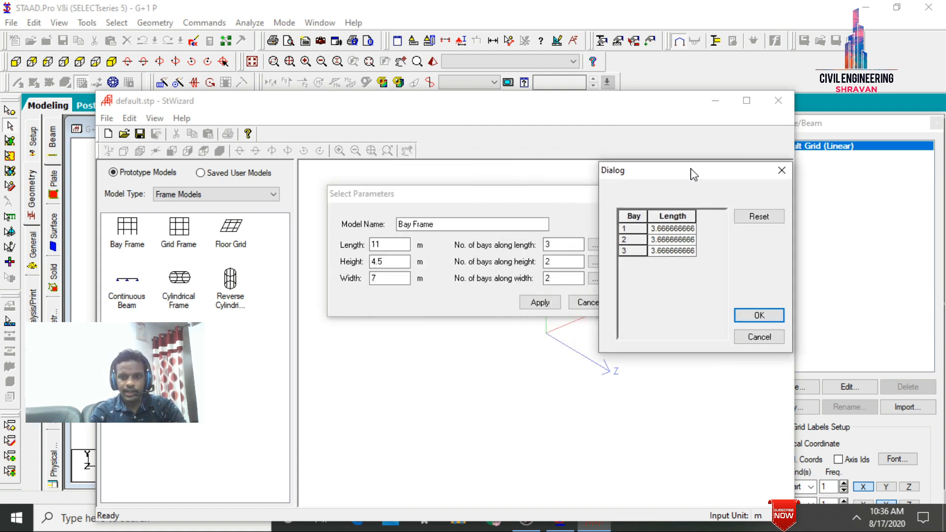
{"action": "left_click", "coordinate": [654, 230]}
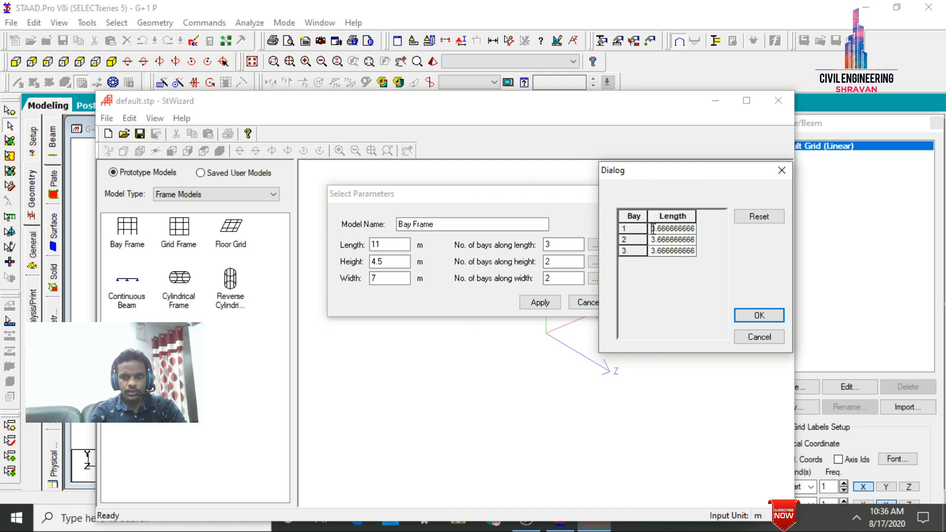
{"action": "double_click", "coordinate": [653, 229]}
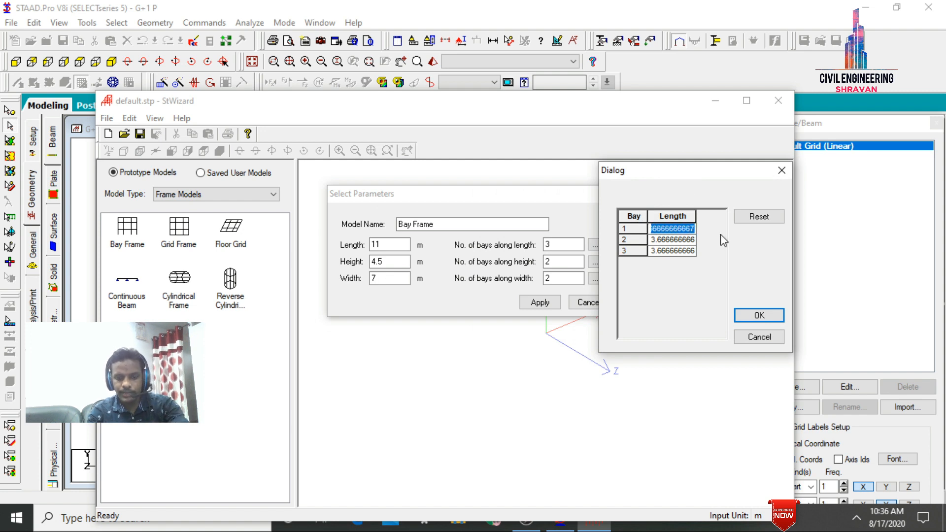
{"action": "type", "text": "4"}
{"action": "left_click", "coordinate": [651, 240]}
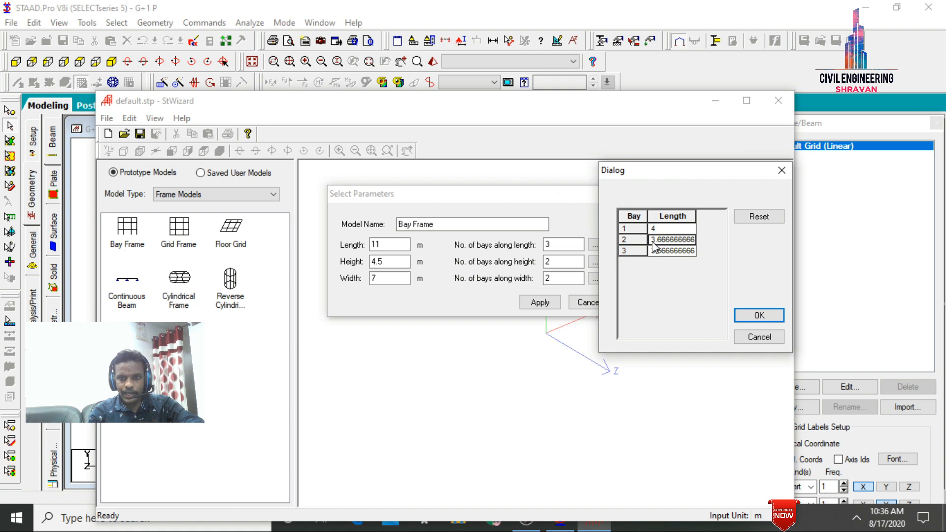
{"action": "left_click", "coordinate": [650, 240]}
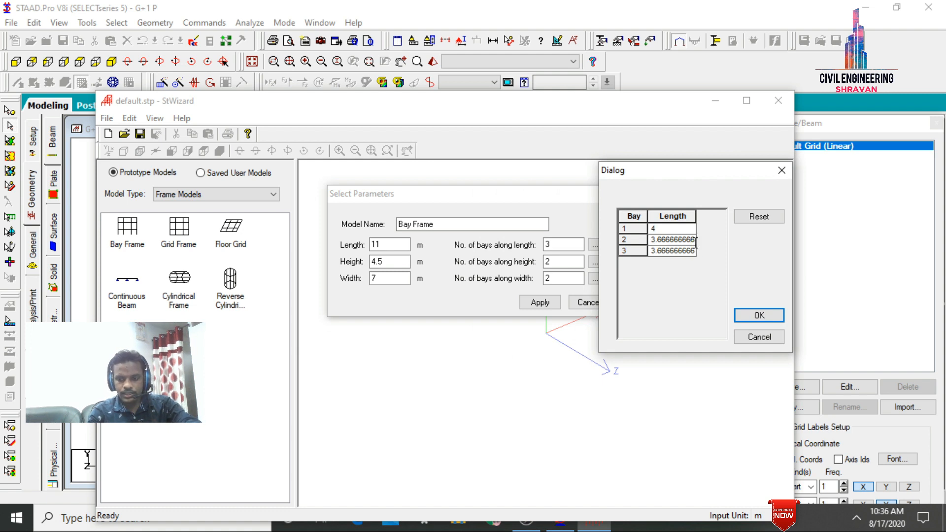
{"action": "left_click", "coordinate": [694, 240]}
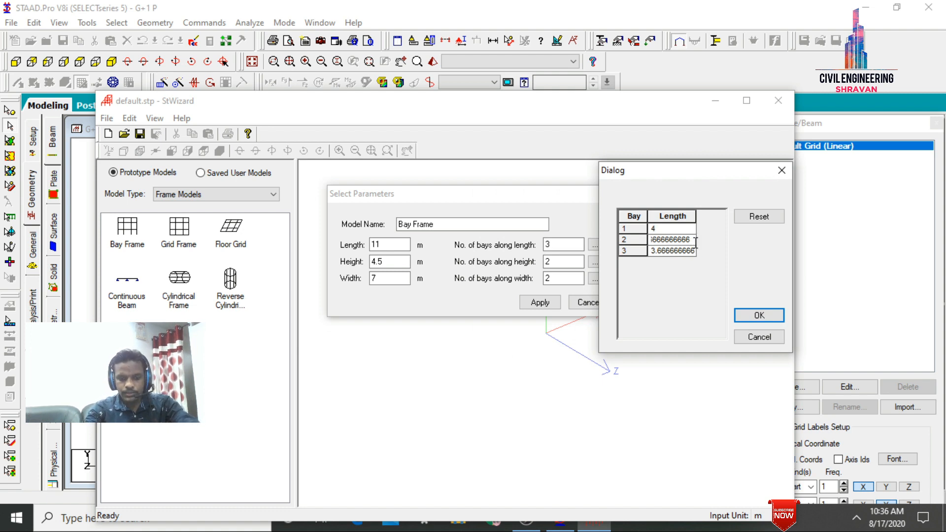
{"action": "double_click", "coordinate": [695, 242]}
{"action": "key", "text": "BackSpace"}
{"action": "type", "text": "4"}
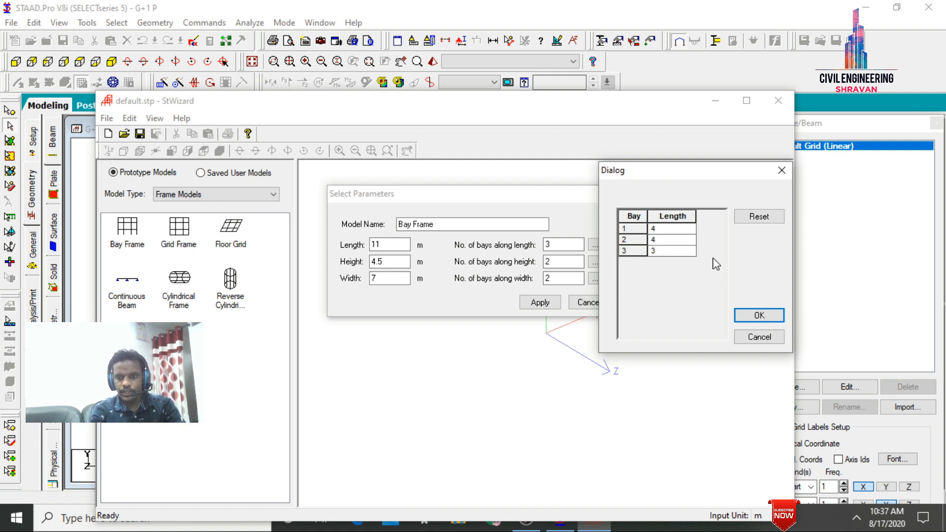
{"action": "left_click", "coordinate": [754, 317]}
Set the individual bay spacings along the frame's height to 1.5 and 3 m.
{"action": "left_click", "coordinate": [594, 262]}
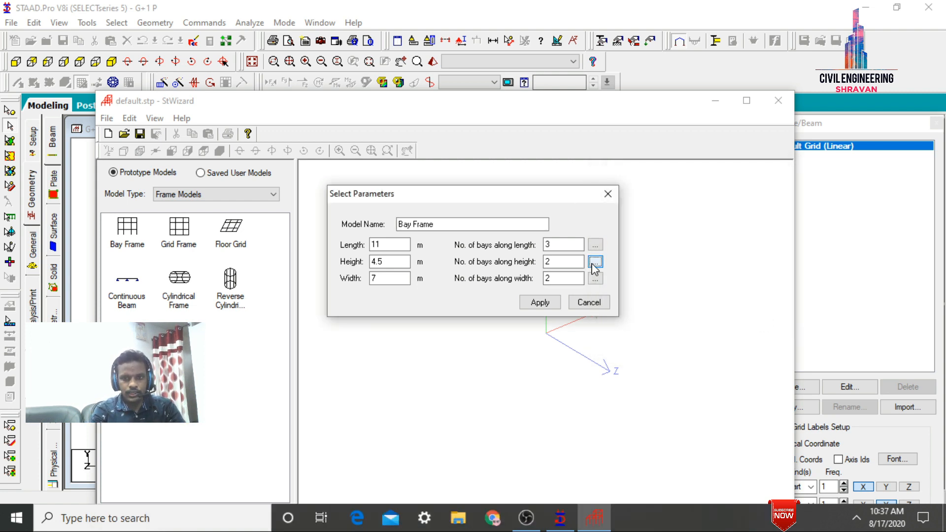
{"action": "left_click", "coordinate": [449, 220]}
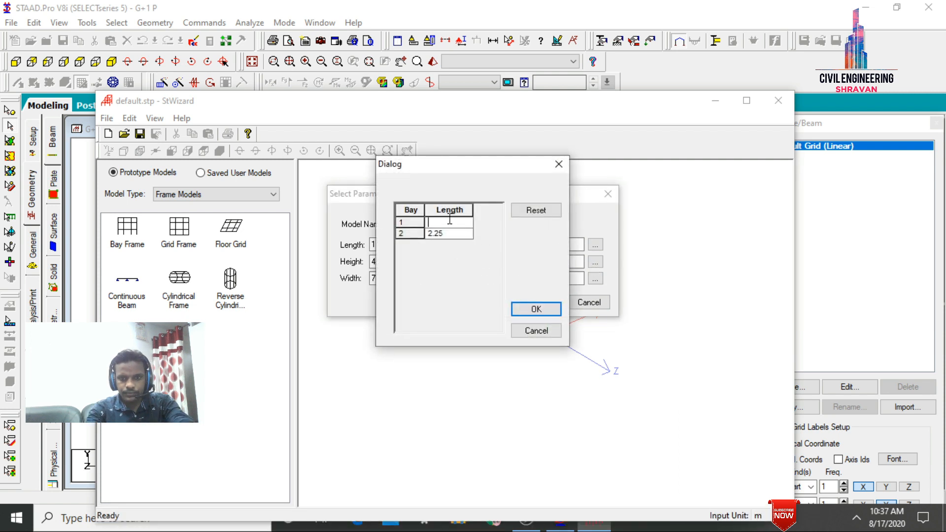
{"action": "type", "text": "1.5"}
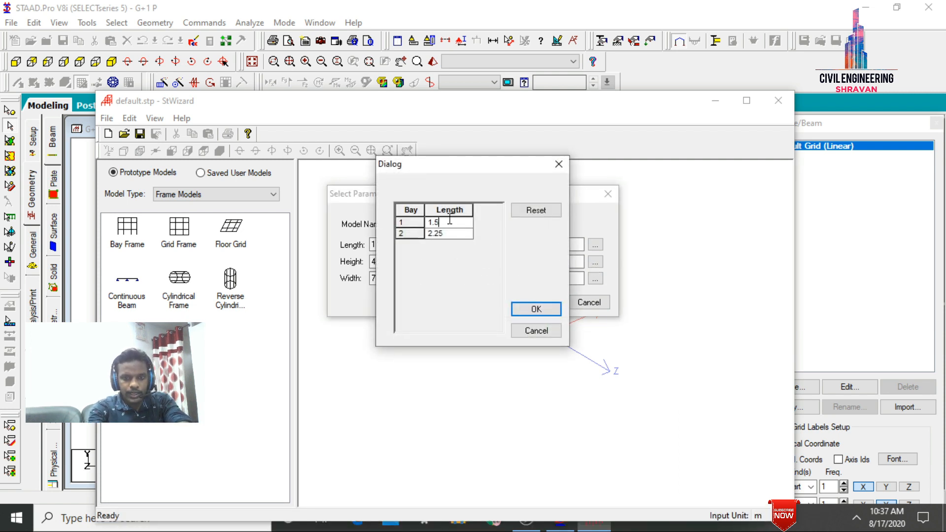
{"action": "left_click", "coordinate": [451, 234]}
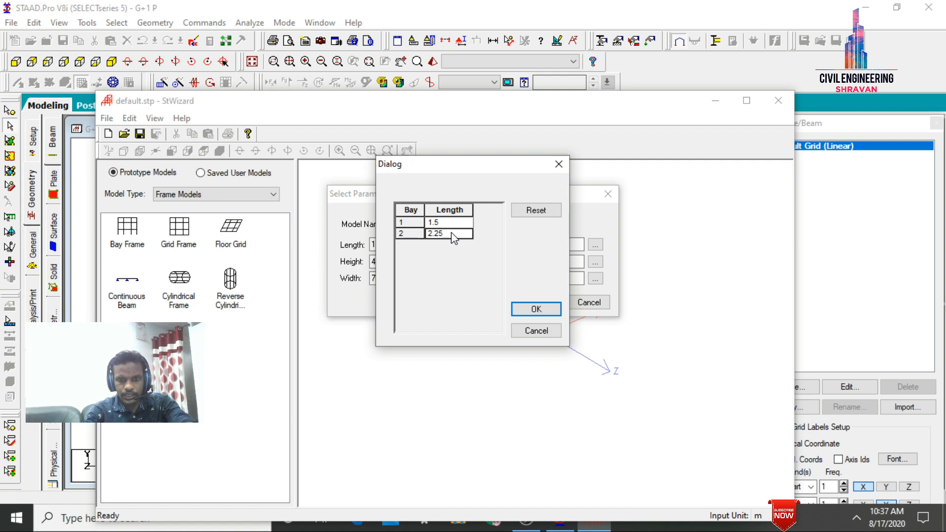
{"action": "type", "text": "3"}
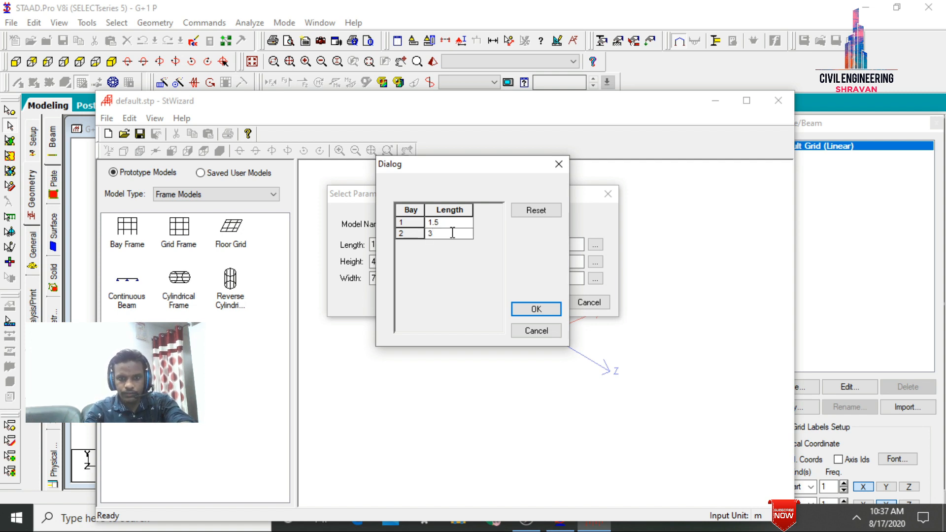
{"action": "left_click", "coordinate": [535, 309]}
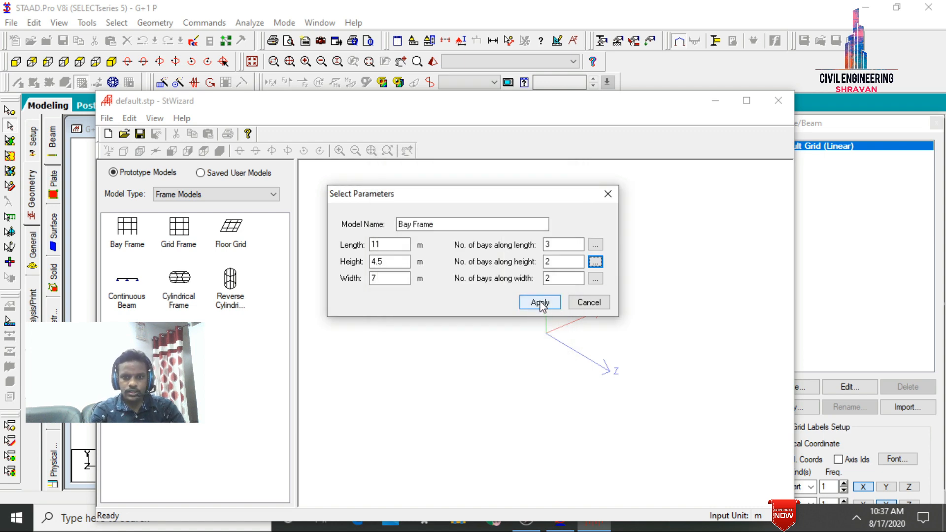
Generate the bay frame and transfer it into STAAD.Pro with X, Y and Z offsets of 0.
{"action": "left_click", "coordinate": [541, 302]}
{"action": "mouse_move", "coordinate": [665, 279]}
{"action": "left_mouse_down"}
{"action": "mouse_move", "coordinate": [666, 347]}
{"action": "mouse_move", "coordinate": [566, 382]}
{"action": "mouse_move", "coordinate": [544, 412]}
{"action": "mouse_move", "coordinate": [570, 229]}
{"action": "left_mouse_up"}
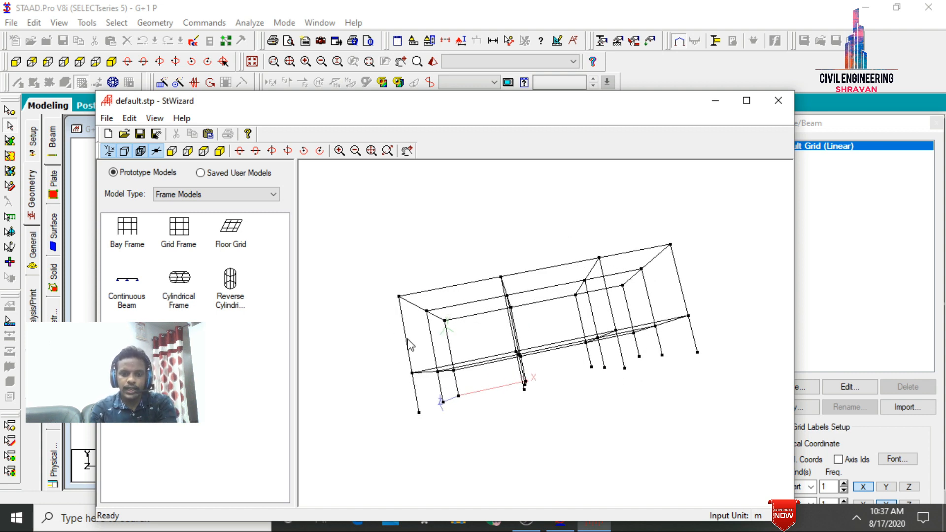
{"action": "left_click_drag", "start_coordinate": [638, 260], "coordinate": [647, 364]}
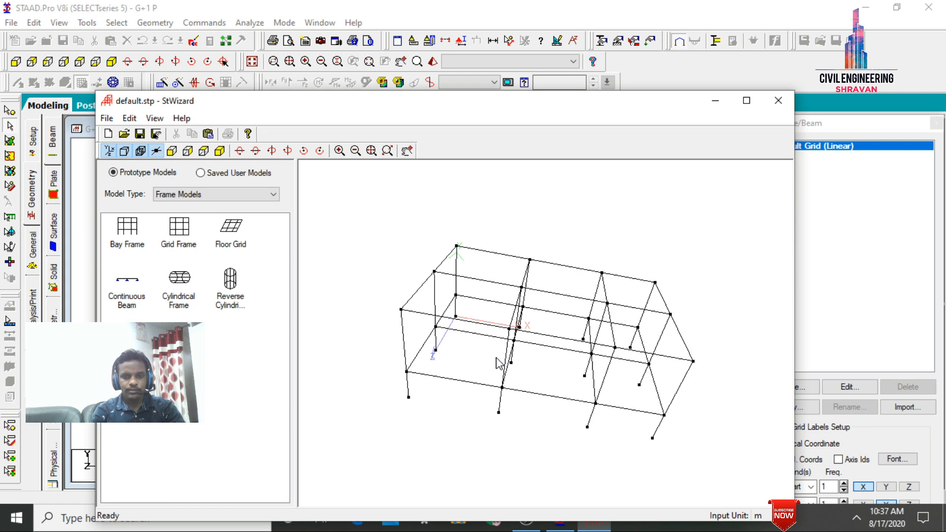
{"action": "left_click", "coordinate": [778, 100]}
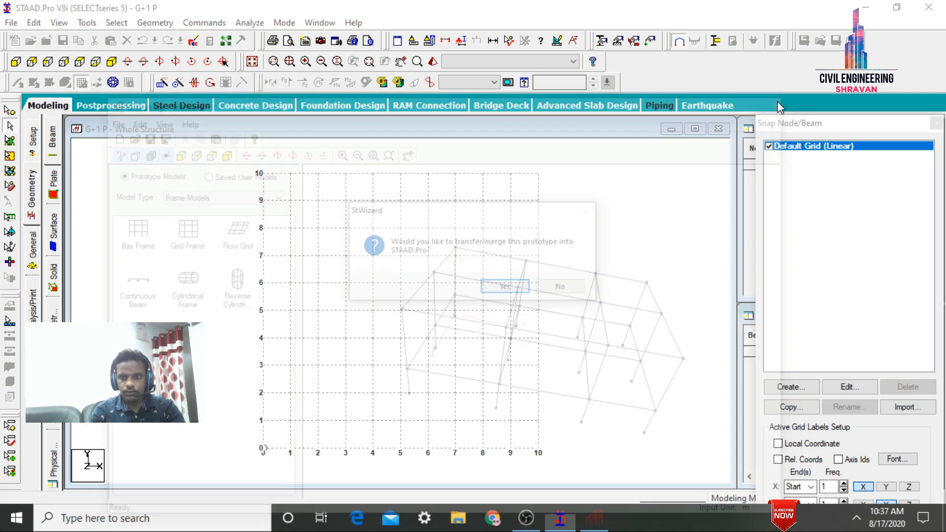
{"action": "left_click", "coordinate": [511, 289]}
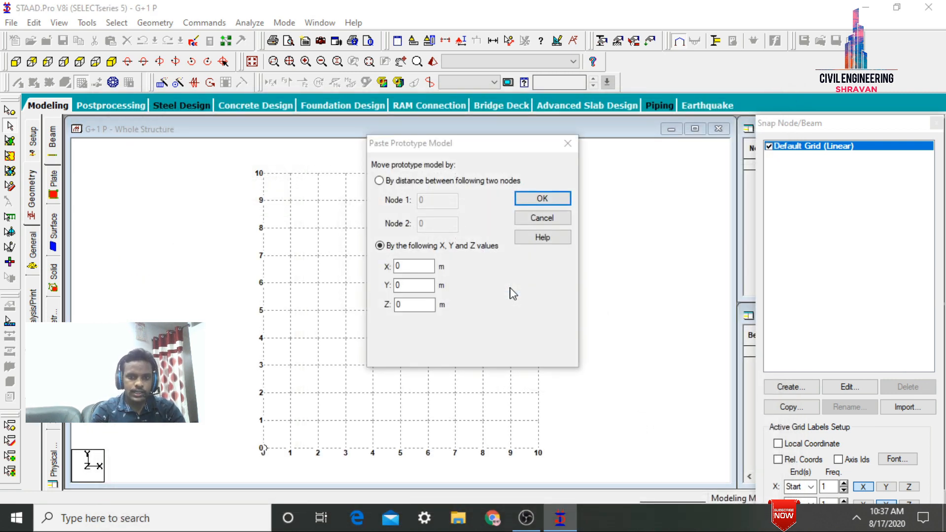
{"action": "left_click", "coordinate": [540, 199]}
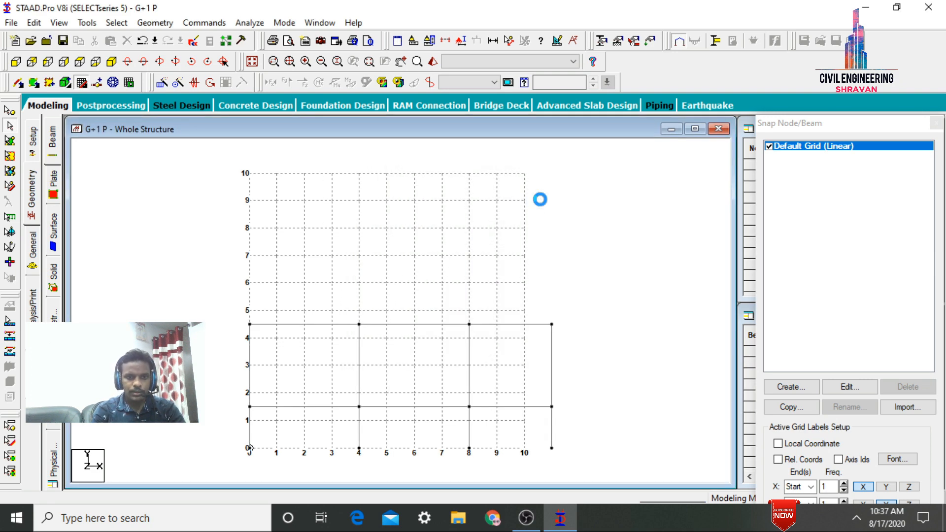
Close the snap grid and cover the three rear roof bays, along Z = 0, with four-noded plates.
{"action": "left_click", "coordinate": [81, 82]}
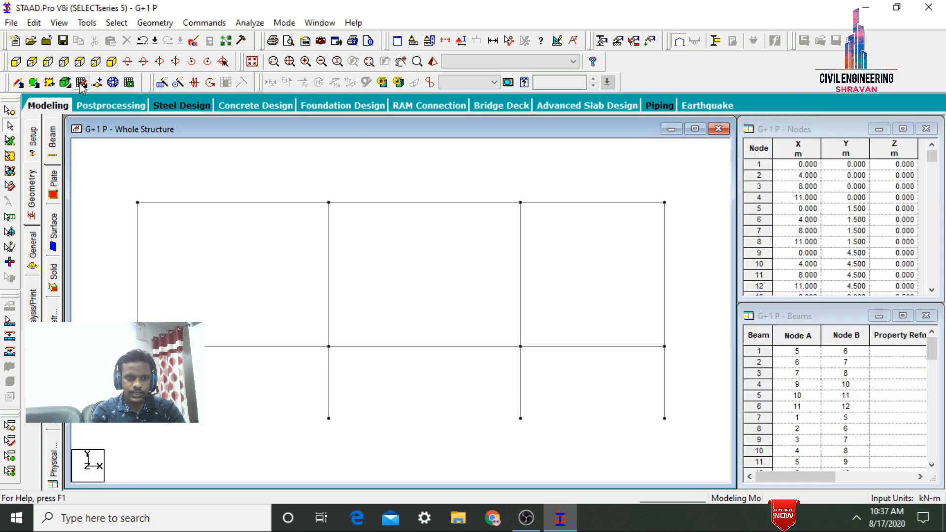
{"action": "left_click", "coordinate": [112, 62]}
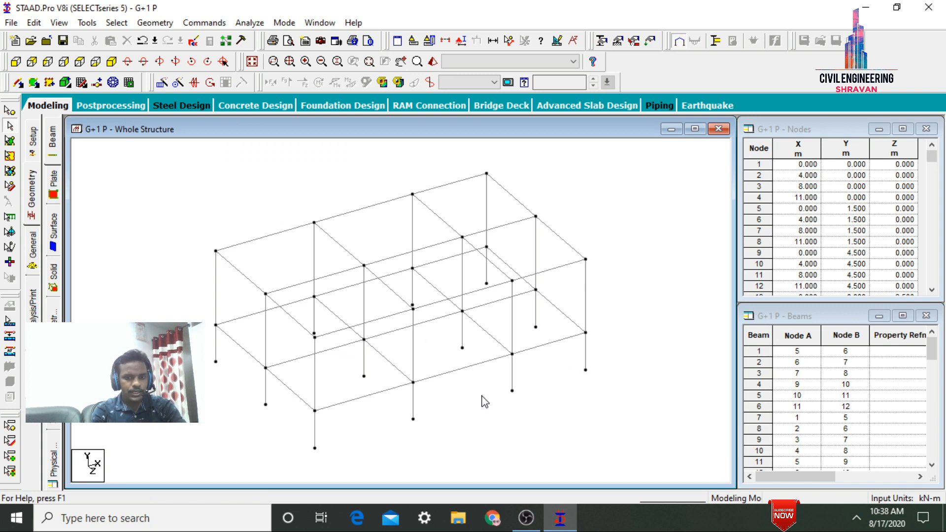
{"action": "left_click", "coordinate": [33, 82]}
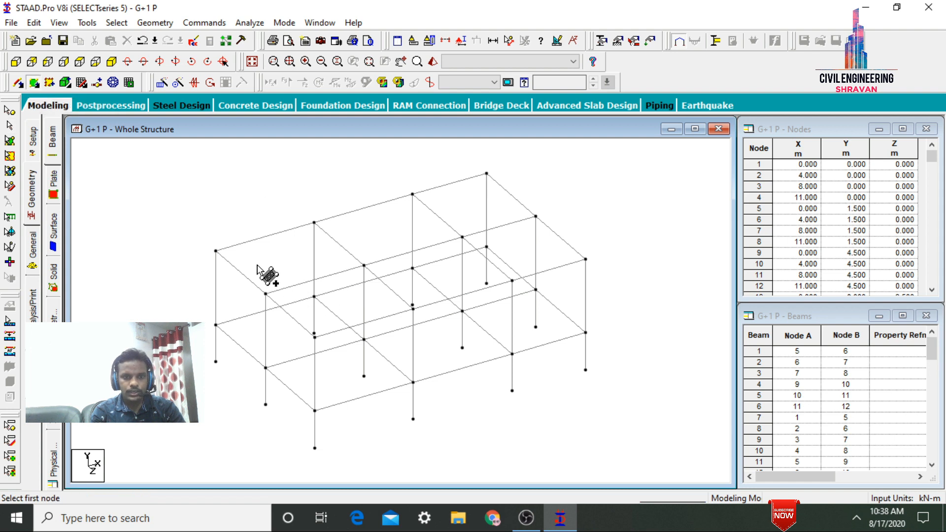
{"action": "left_click", "coordinate": [215, 251]}
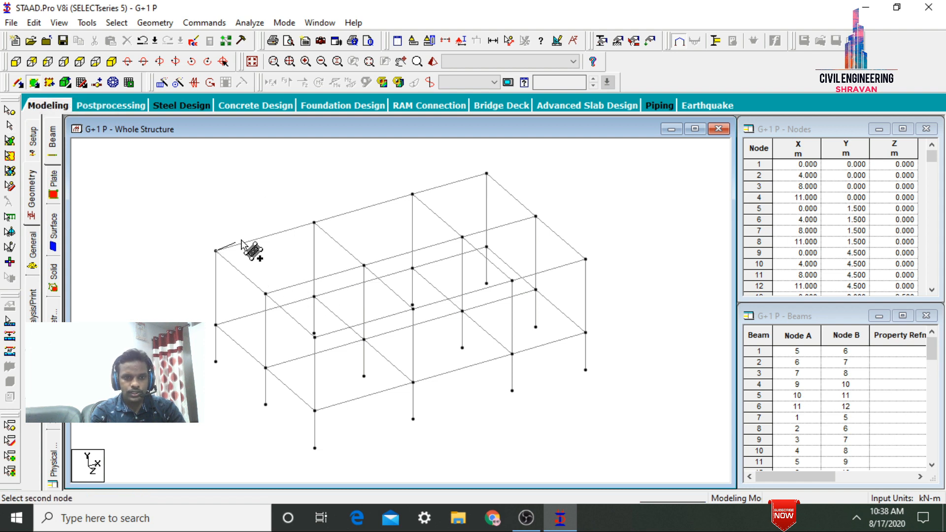
{"action": "left_click", "coordinate": [364, 266]}
{"action": "left_click", "coordinate": [266, 294]}
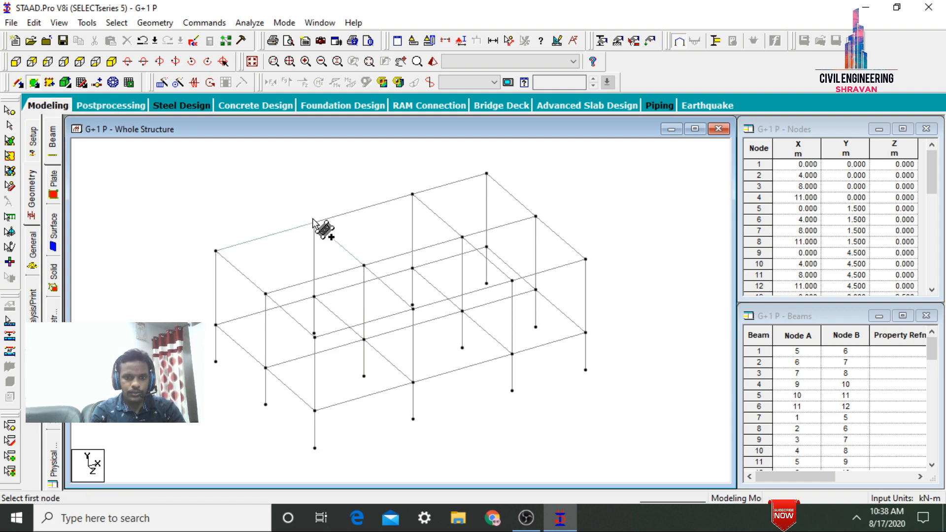
{"action": "left_click", "coordinate": [314, 223]}
{"action": "left_click", "coordinate": [413, 194]}
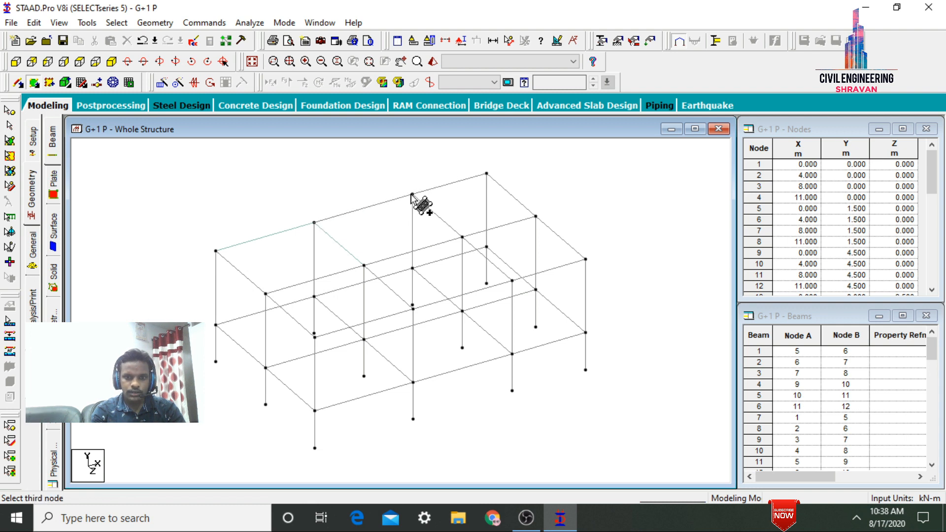
{"action": "left_click", "coordinate": [462, 237]}
{"action": "left_click", "coordinate": [365, 266]}
{"action": "left_click", "coordinate": [412, 194]}
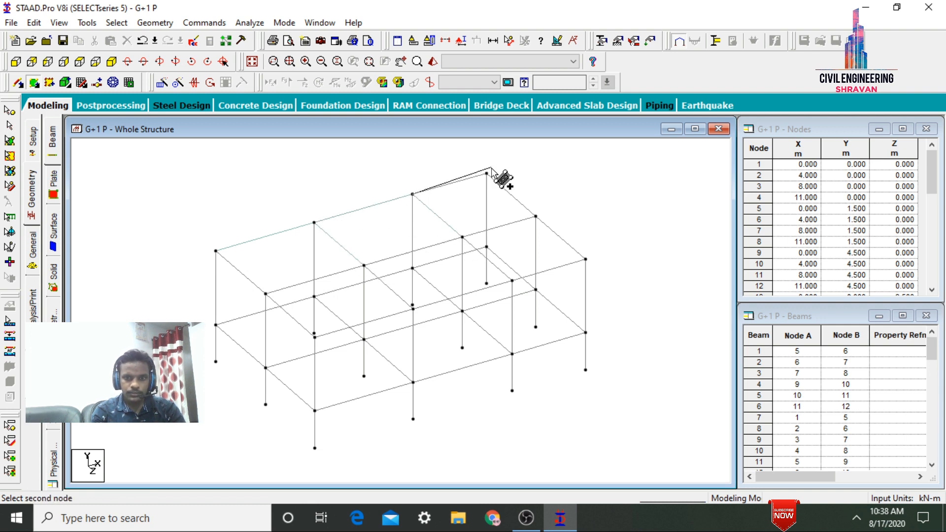
{"action": "left_click", "coordinate": [487, 174]}
{"action": "left_click", "coordinate": [535, 216]}
{"action": "double_click", "coordinate": [462, 237]}
Cover the three front roof bays with four-noded plates, working from the X = 11 m end to X = 0.
{"action": "left_click", "coordinate": [536, 216]}
{"action": "left_click", "coordinate": [585, 259]}
{"action": "left_click", "coordinate": [512, 281]}
{"action": "left_click", "coordinate": [363, 265]}
{"action": "left_click", "coordinate": [462, 236]}
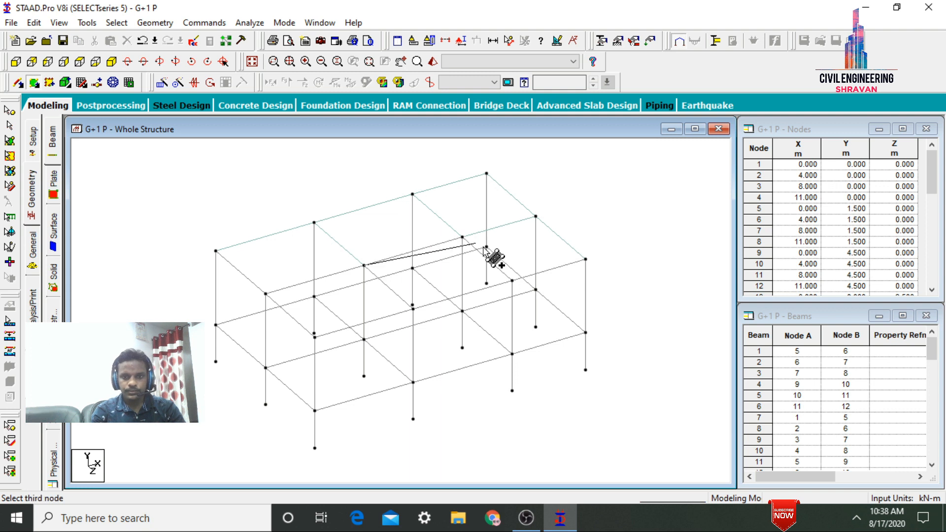
{"action": "left_click", "coordinate": [512, 280]}
{"action": "left_click", "coordinate": [412, 309]}
{"action": "left_click", "coordinate": [265, 293]}
{"action": "left_click", "coordinate": [363, 266]}
{"action": "left_click", "coordinate": [412, 309]}
{"action": "left_click", "coordinate": [315, 337]}
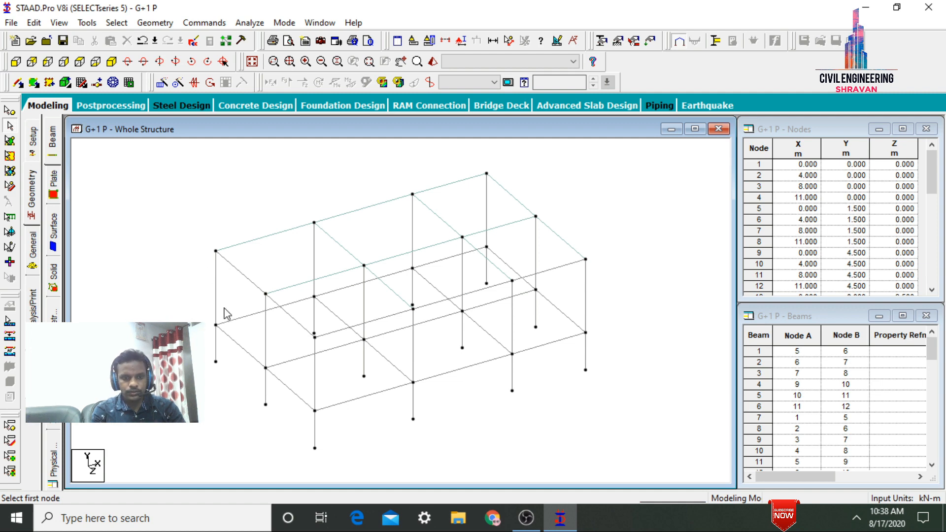
Insert a mid-point node in the upper-storey column at the X = 0, Z = 0 corner.
{"action": "left_click", "coordinate": [9, 171]}
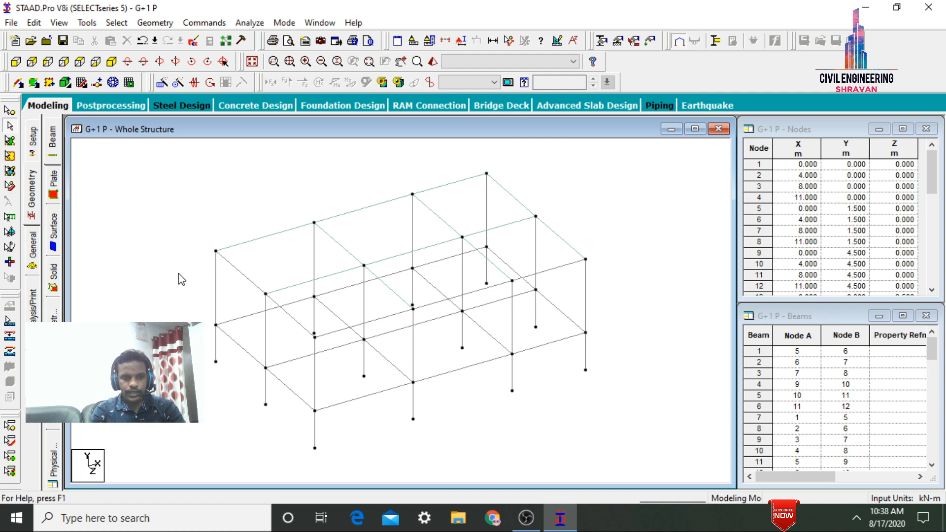
{"action": "left_click", "coordinate": [216, 300]}
{"action": "right_click", "coordinate": [216, 301]}
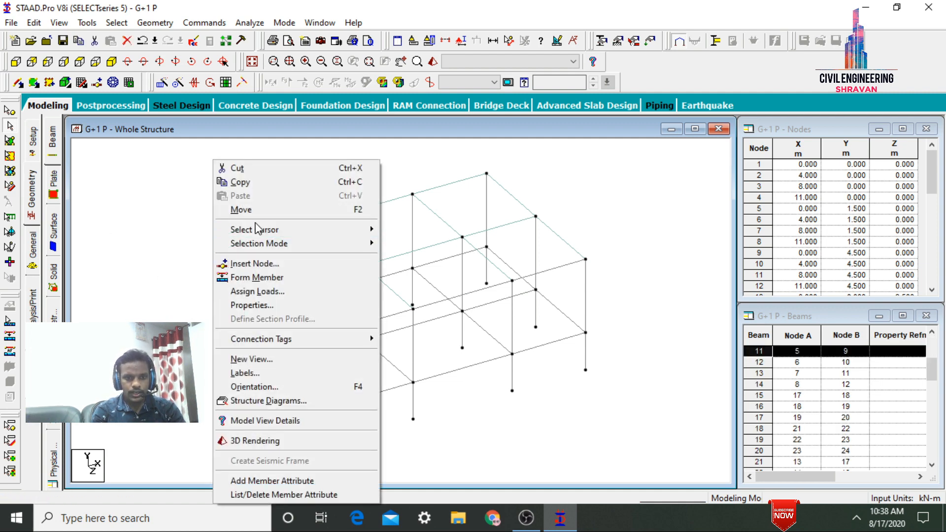
{"action": "left_click", "coordinate": [274, 266]}
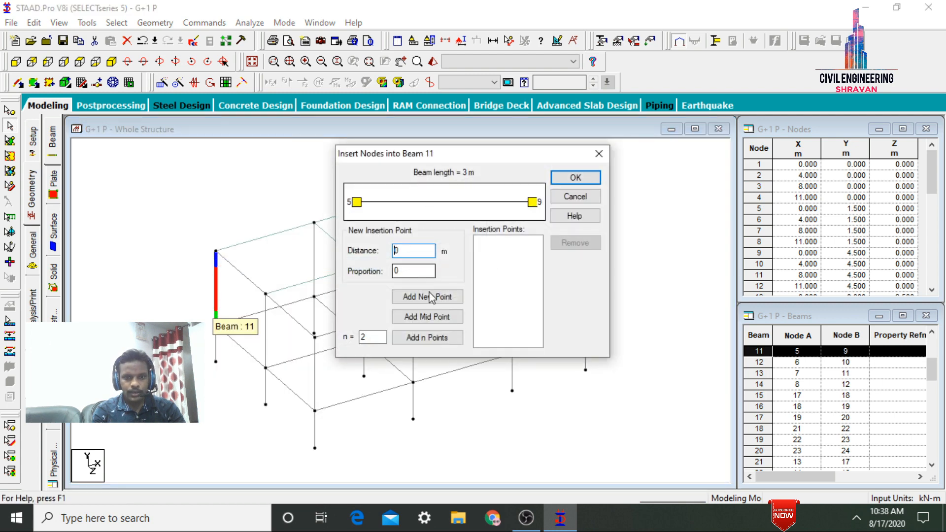
{"action": "left_click", "coordinate": [438, 316]}
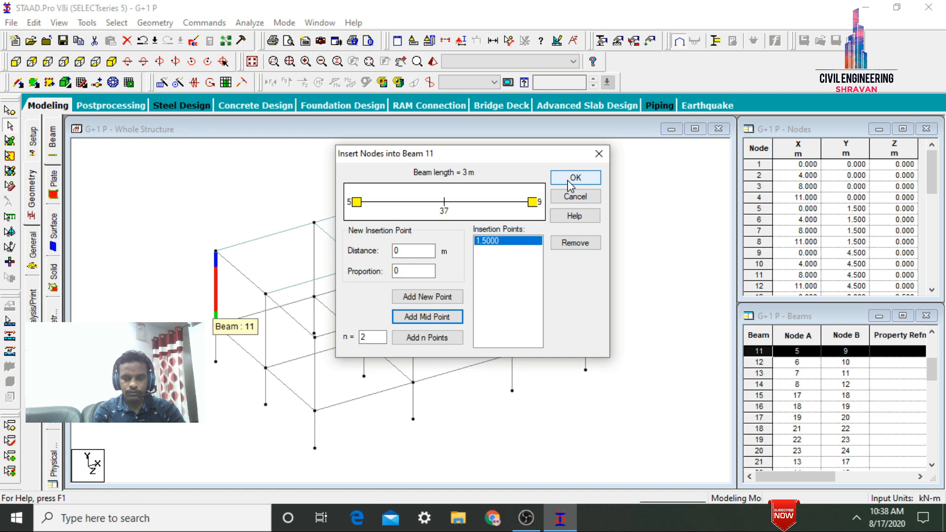
{"action": "left_click", "coordinate": [573, 178]}
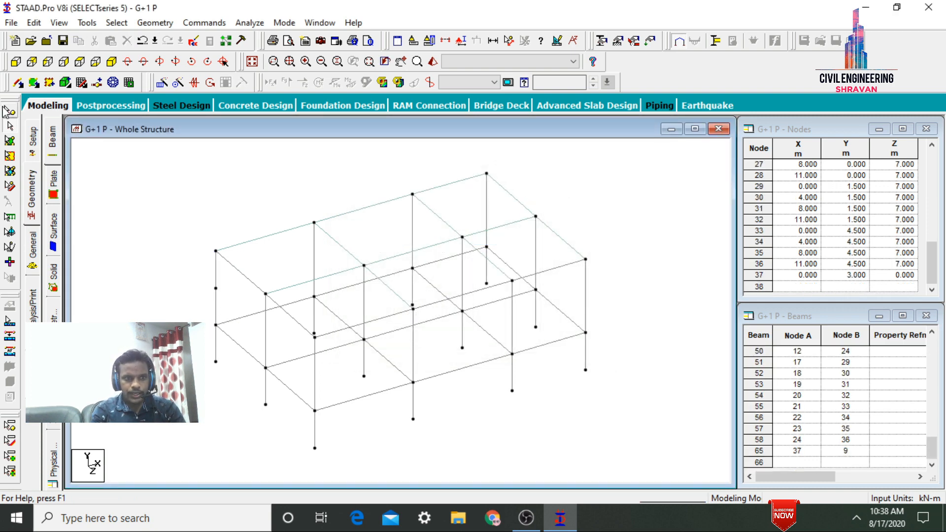
Copy the corner column's mid-height node and paste it with an X offset of -1 m.
{"action": "left_click", "coordinate": [10, 110]}
{"action": "left_click", "coordinate": [216, 289]}
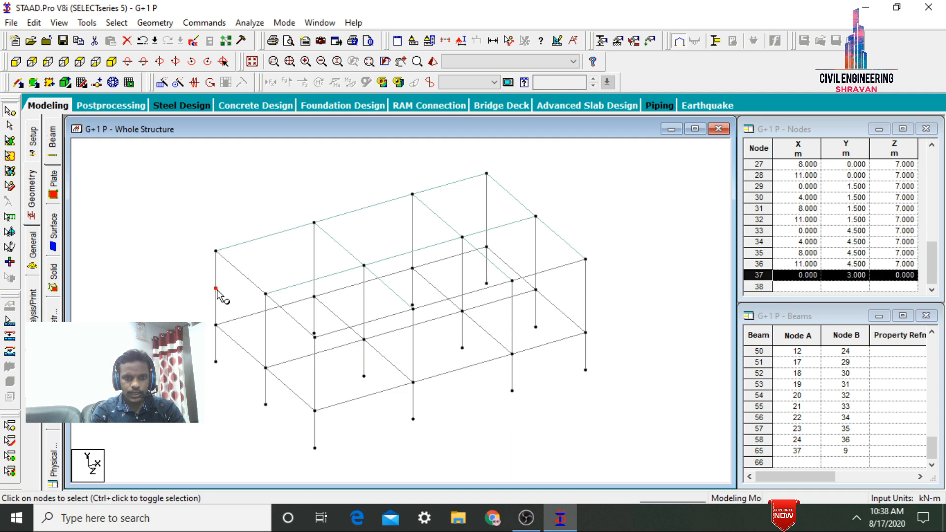
{"action": "right_click", "coordinate": [216, 288]}
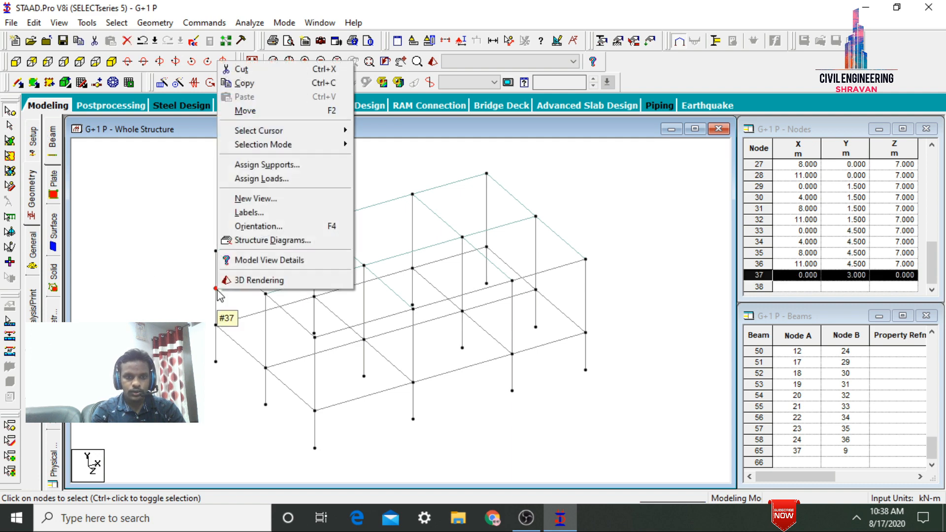
{"action": "left_click", "coordinate": [245, 83]}
{"action": "right_click", "coordinate": [244, 160]}
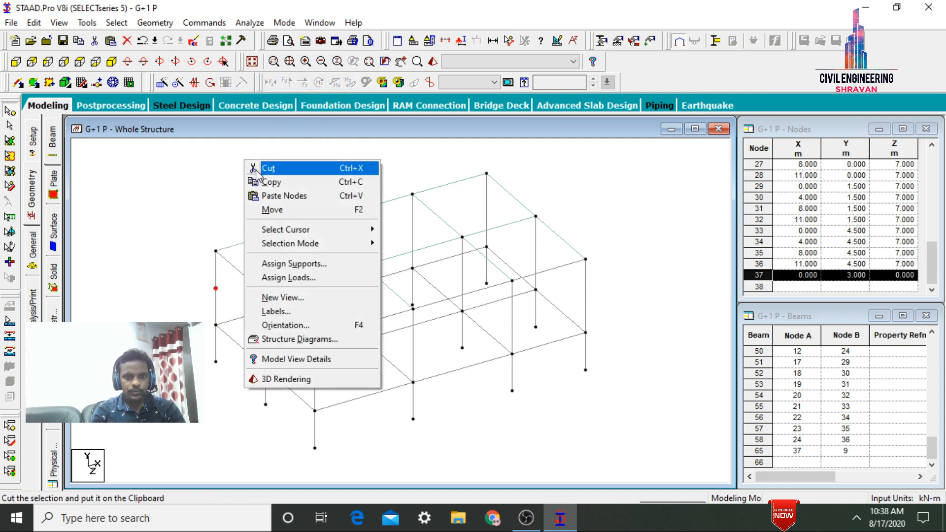
{"action": "left_click", "coordinate": [279, 192]}
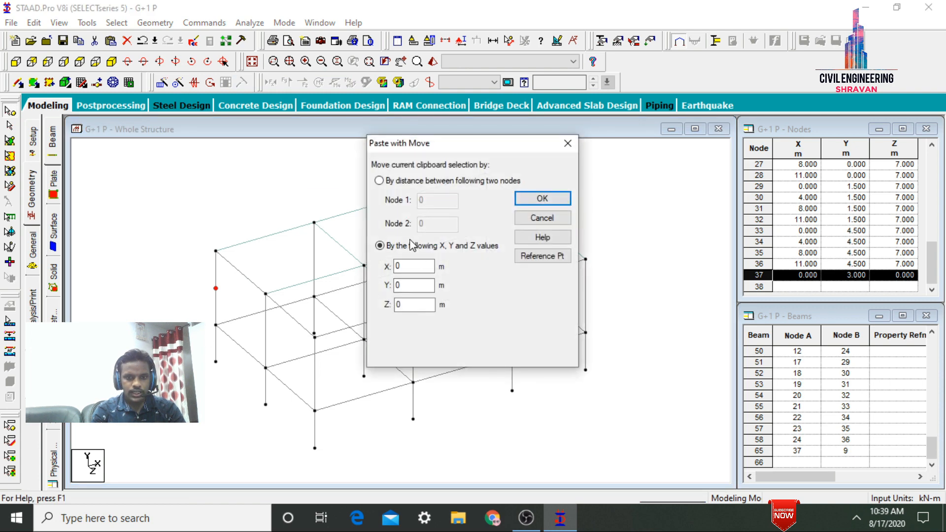
{"action": "double_click", "coordinate": [412, 267]}
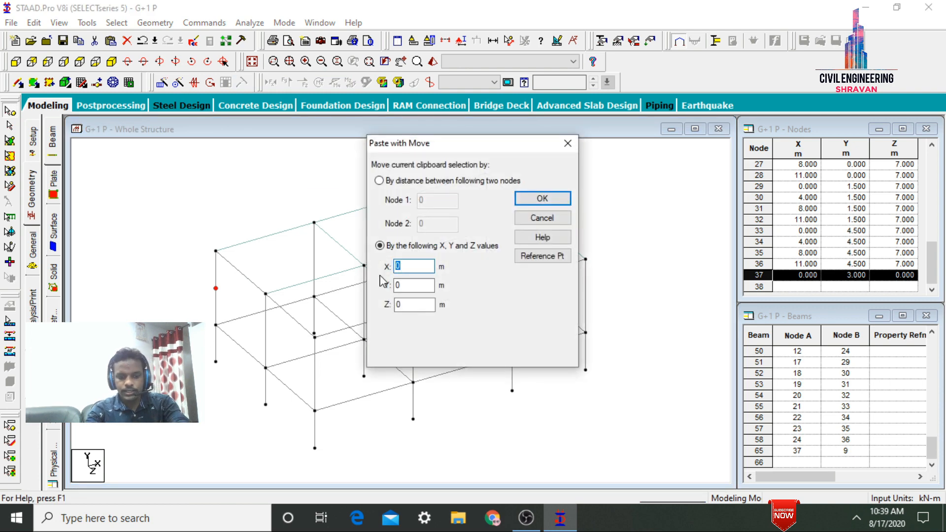
{"action": "key", "text": "Return"}
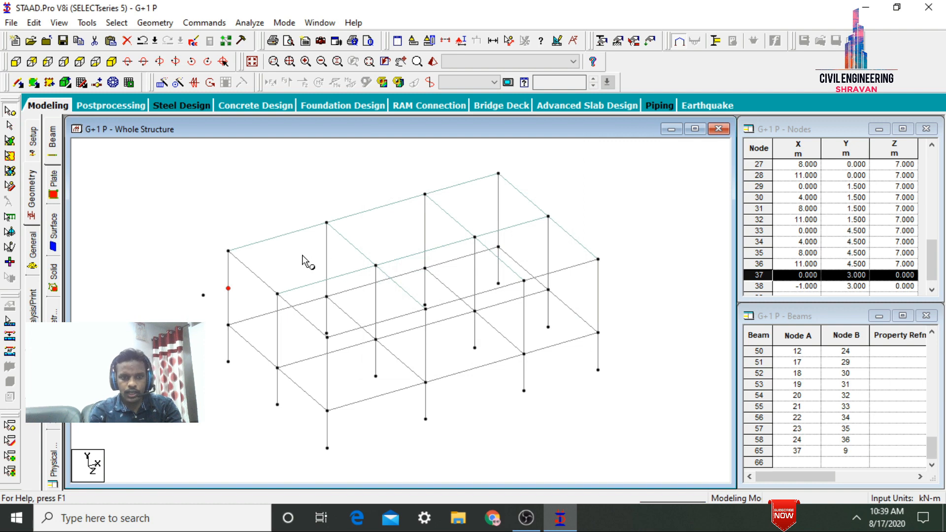
Paste the copied mid-height node again with an X offset of -2 m.
{"action": "right_click", "coordinate": [207, 241]}
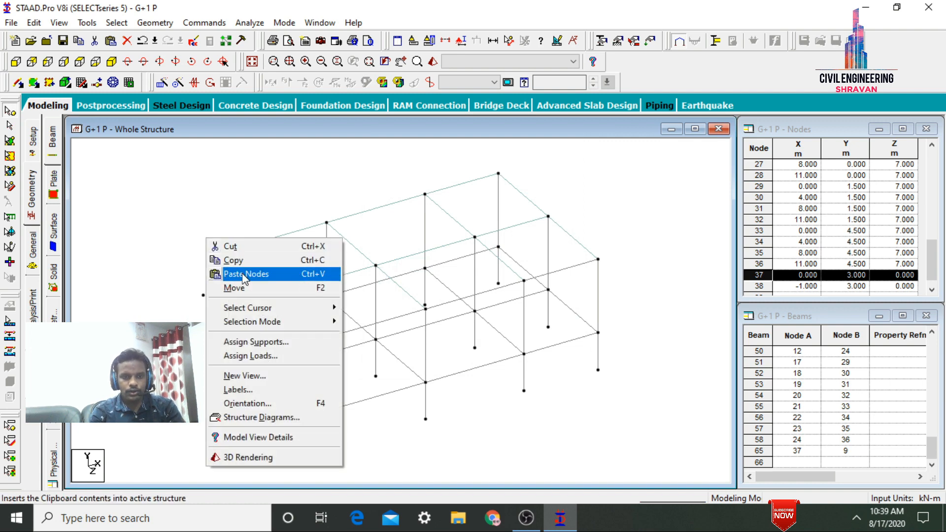
{"action": "left_click", "coordinate": [244, 274]}
{"action": "double_click", "coordinate": [411, 267]}
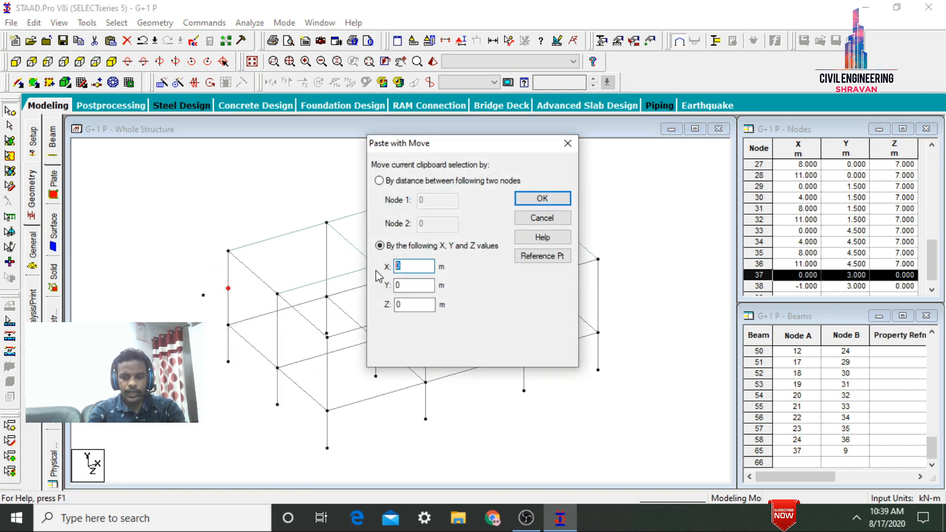
{"action": "key", "text": "Return"}
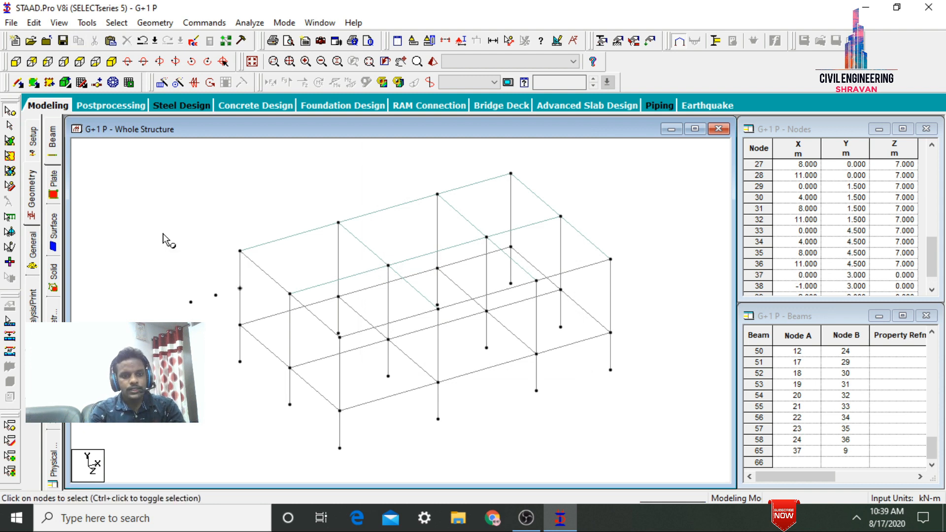
Copy the three landing-level nodes at Z = 0, from X = -2 m to X = 0, and paste them with a Z offset of 0.8 m.
{"action": "left_click", "coordinate": [190, 302]}
{"action": "left_click", "coordinate": [215, 295], "text": "ctrl"}
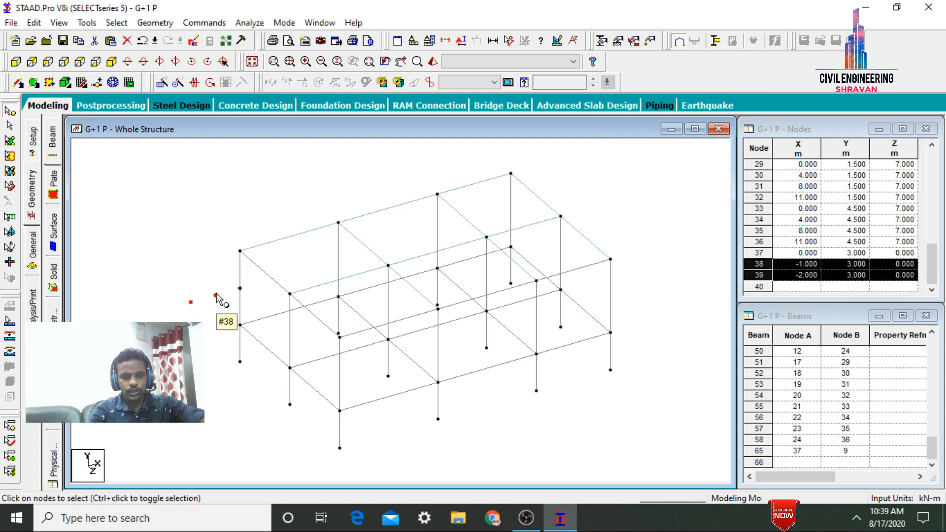
{"action": "left_click", "coordinate": [240, 288], "text": "ctrl"}
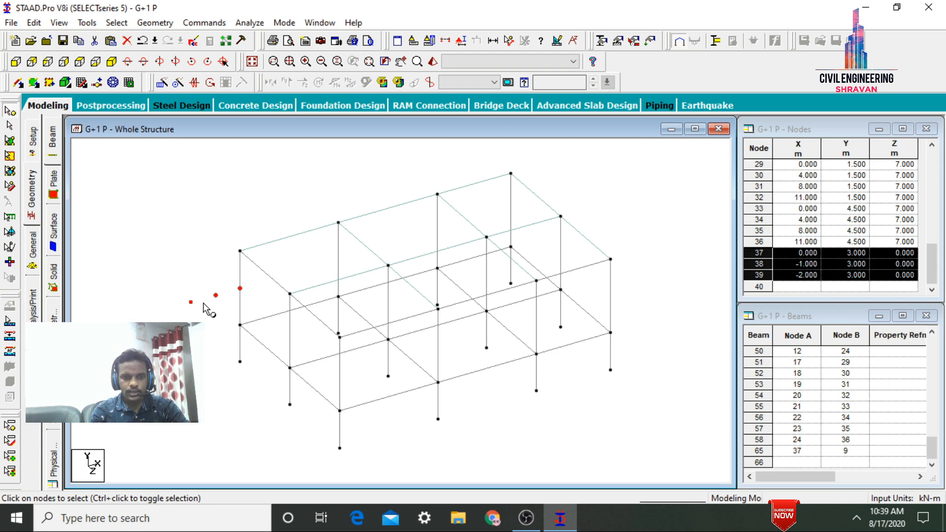
{"action": "right_click", "coordinate": [199, 272]}
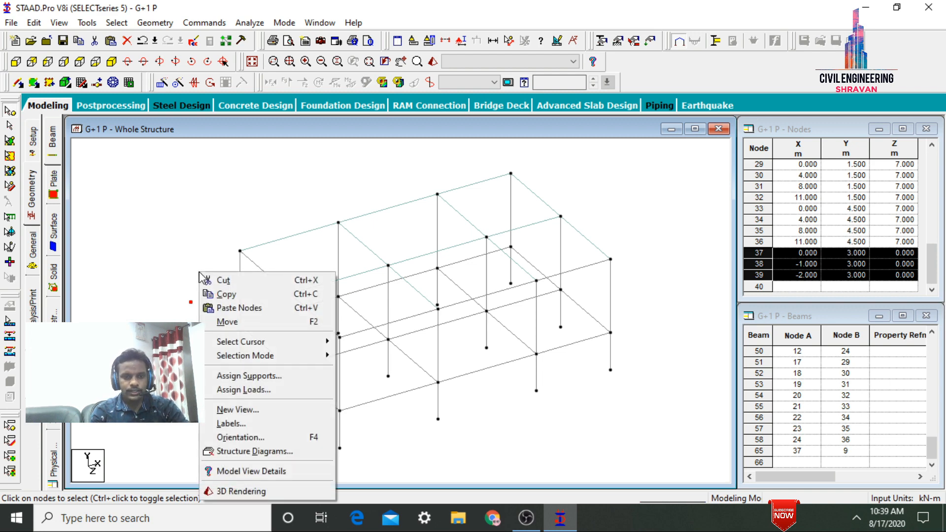
{"action": "left_click", "coordinate": [220, 294]}
{"action": "right_click", "coordinate": [220, 295]}
{"action": "right_click", "coordinate": [213, 200]}
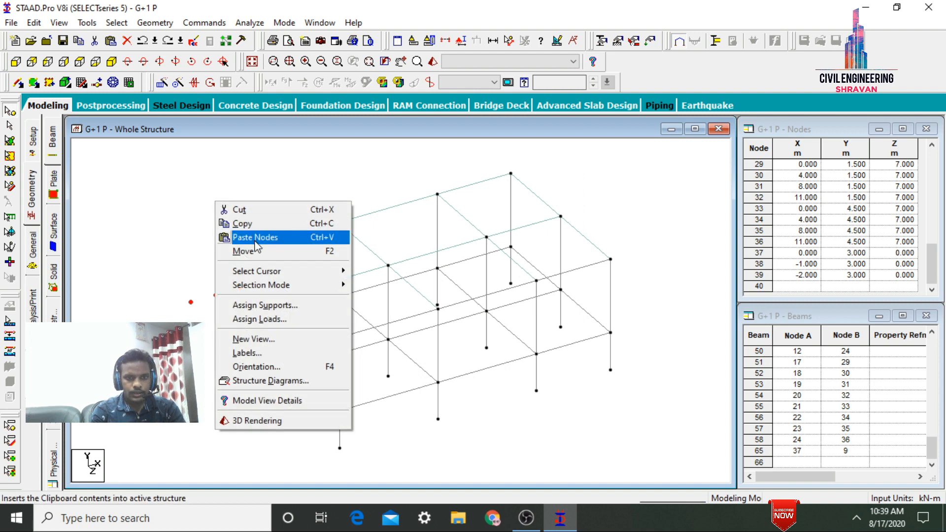
{"action": "left_click", "coordinate": [256, 238]}
{"action": "left_click", "coordinate": [421, 305]}
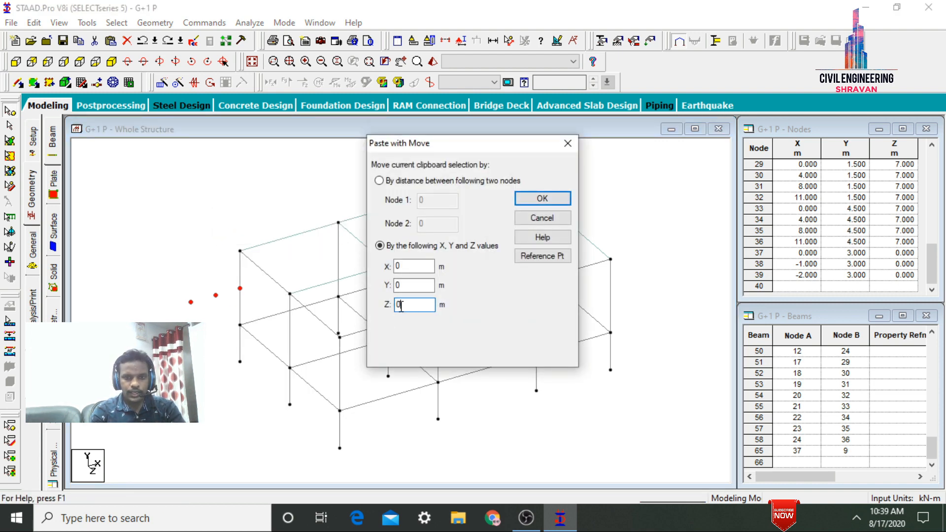
{"action": "type", "text": ".8"}
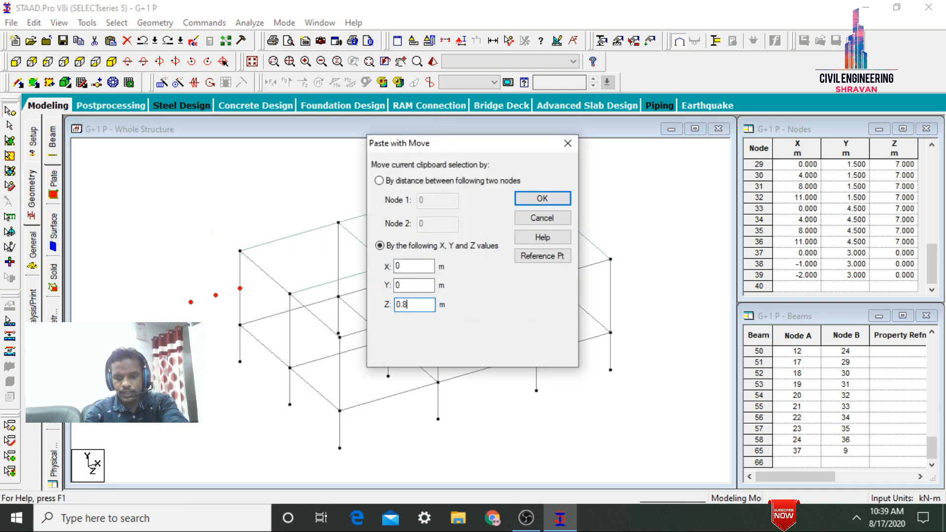
{"action": "left_click", "coordinate": [542, 198]}
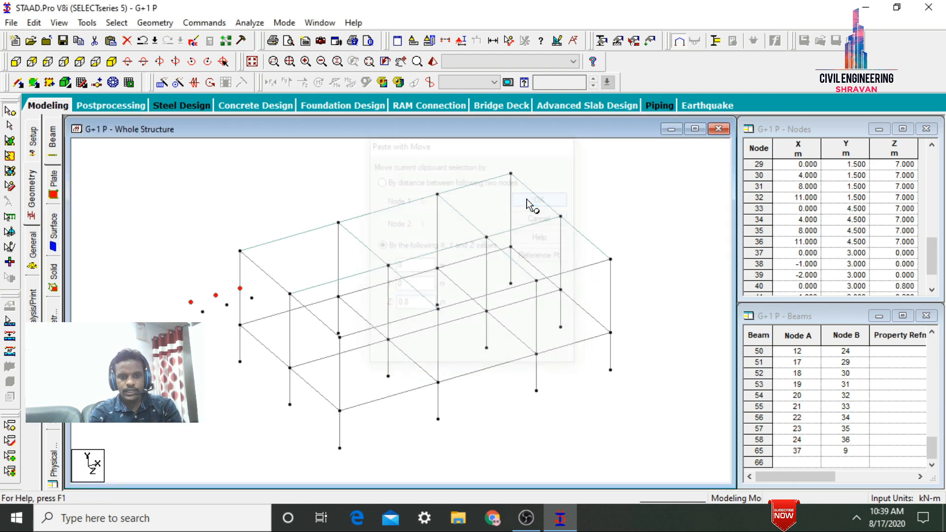
{"action": "left_click", "coordinate": [157, 193]}
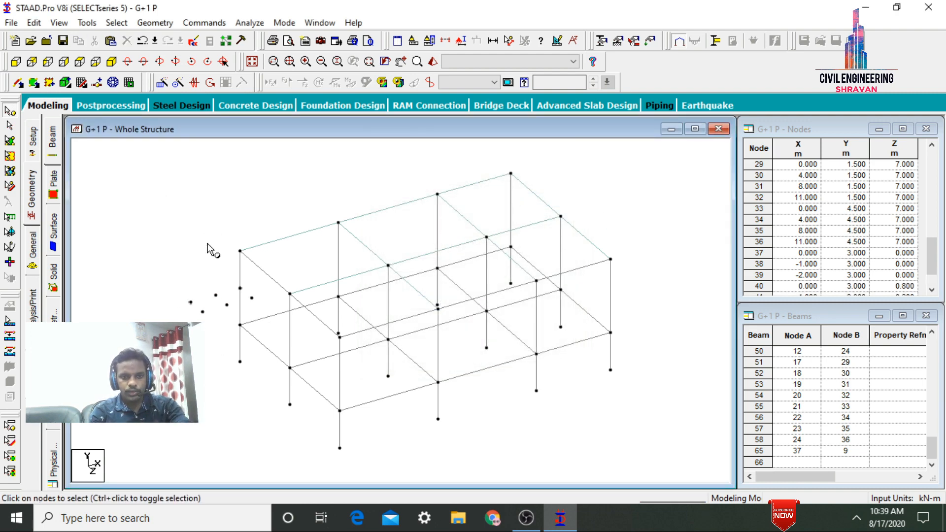
Add a four-noded plate over the landing between X = -2 m and X = 0, from Z = 0 to Z = 0.8 m.
{"action": "left_click", "coordinate": [33, 84]}
{"action": "left_click", "coordinate": [191, 301]}
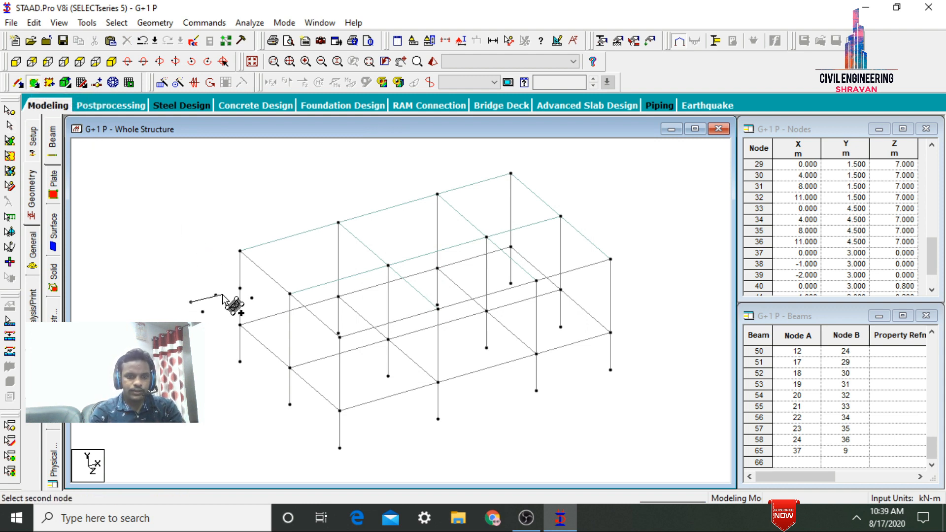
{"action": "left_click", "coordinate": [240, 288]}
{"action": "left_click", "coordinate": [251, 297]}
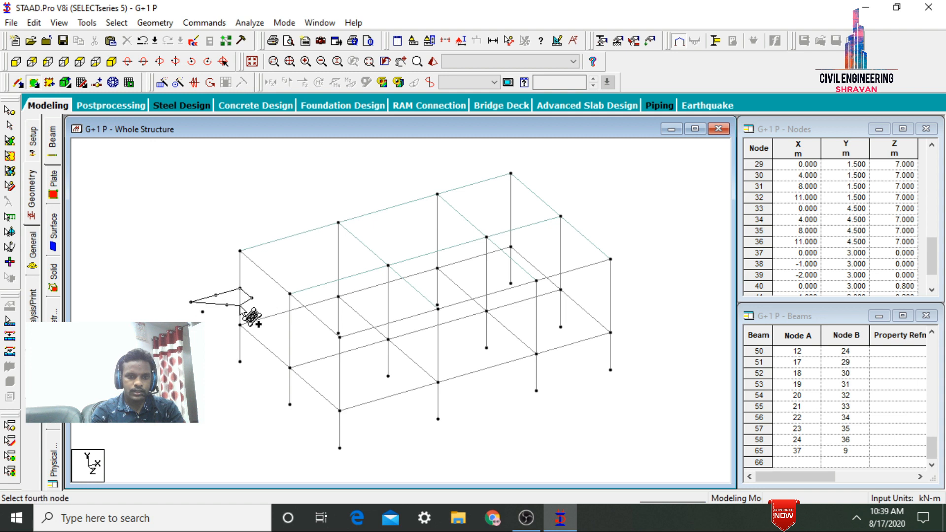
{"action": "left_click", "coordinate": [202, 311]}
{"action": "key", "text": "Escape"}
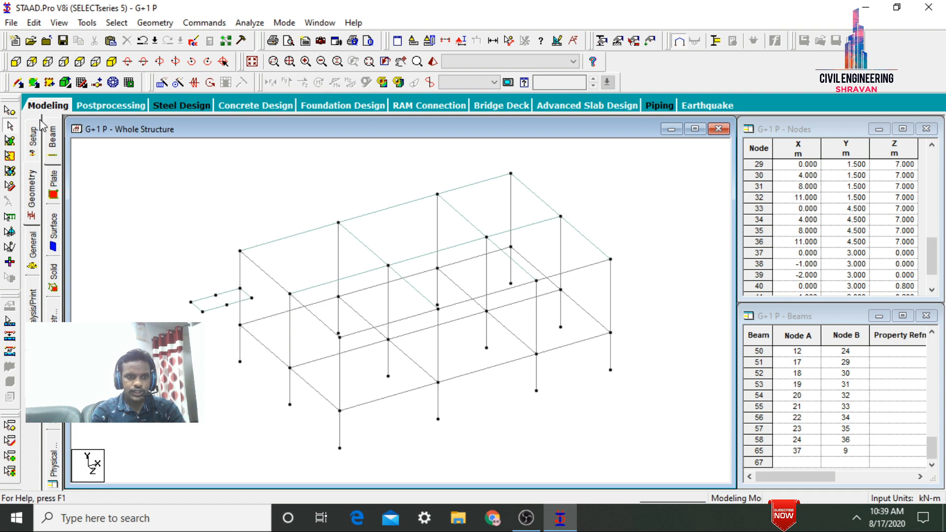
Add a beam from the corner column's mid-height node to the landing node at X = -2 m, Z = 0.
{"action": "left_click", "coordinate": [18, 83]}
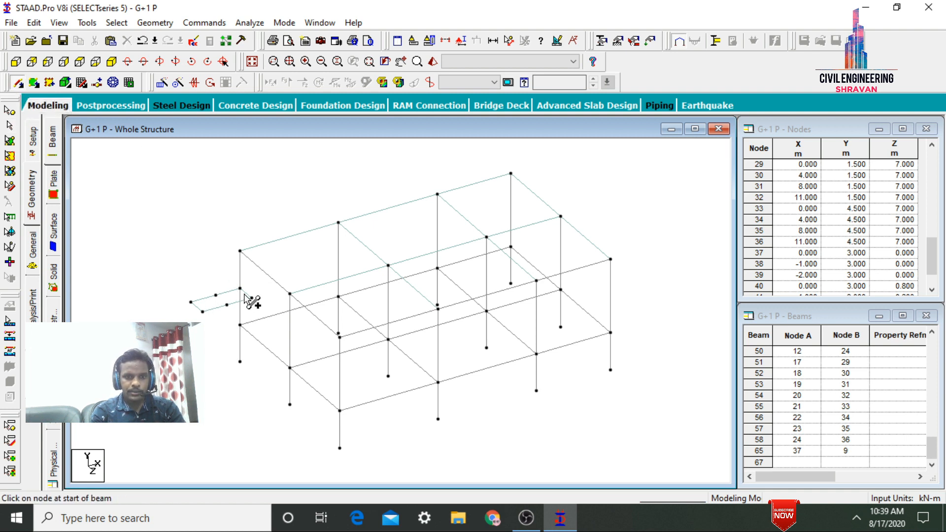
{"action": "left_click", "coordinate": [240, 288]}
{"action": "left_click", "coordinate": [190, 302]}
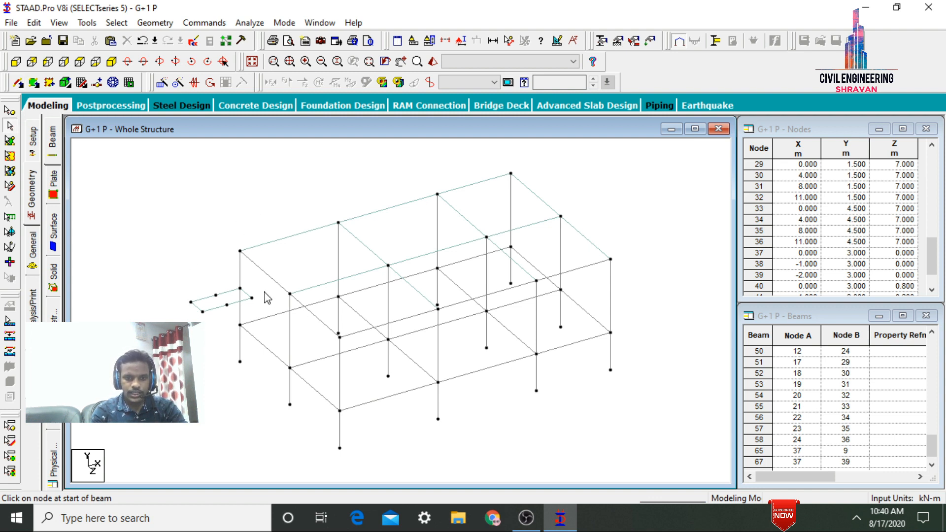
Copy the two roof nodes at X = 0, Z = 3.5 m and Z = 7 m, and paste them with an X offset of -2 m.
{"action": "left_click", "coordinate": [10, 112]}
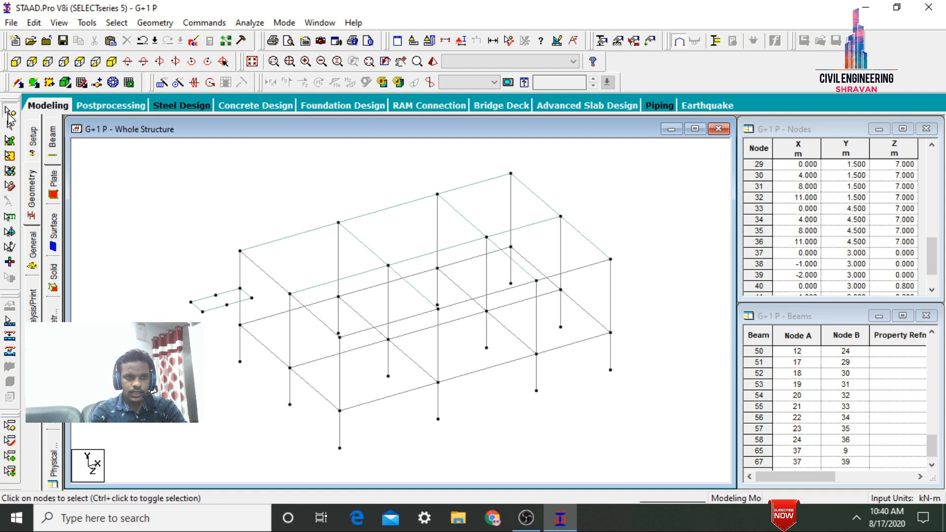
{"action": "left_click", "coordinate": [289, 295]}
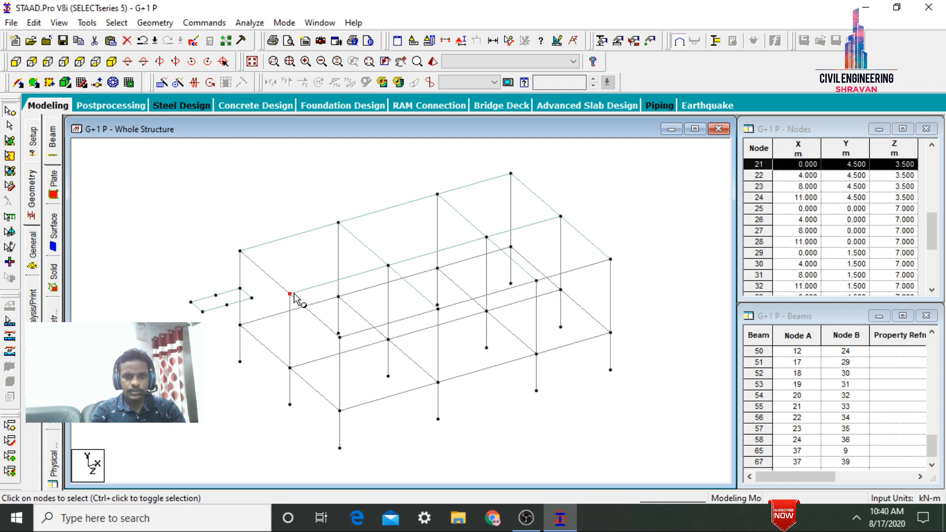
{"action": "left_click", "coordinate": [342, 340], "text": "ctrl"}
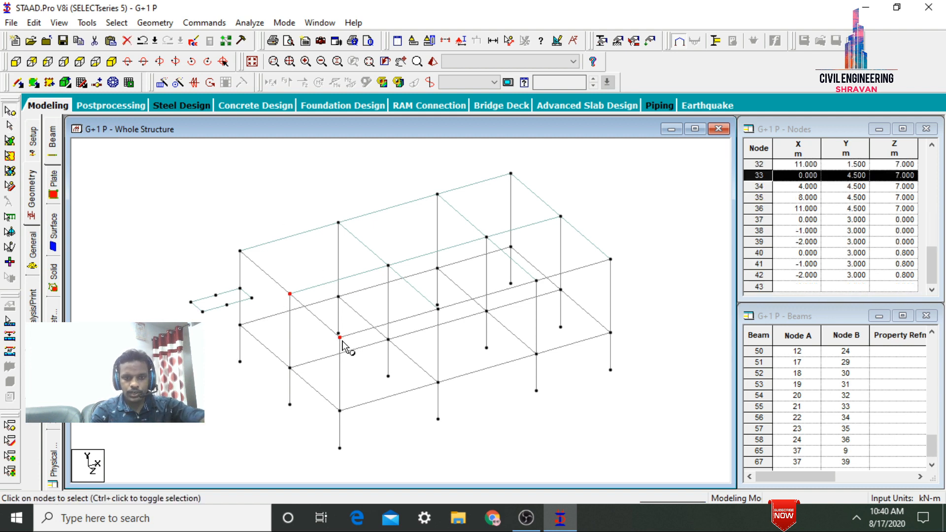
{"action": "right_click", "coordinate": [247, 189]}
{"action": "left_click", "coordinate": [273, 211]}
{"action": "right_click", "coordinate": [273, 211]}
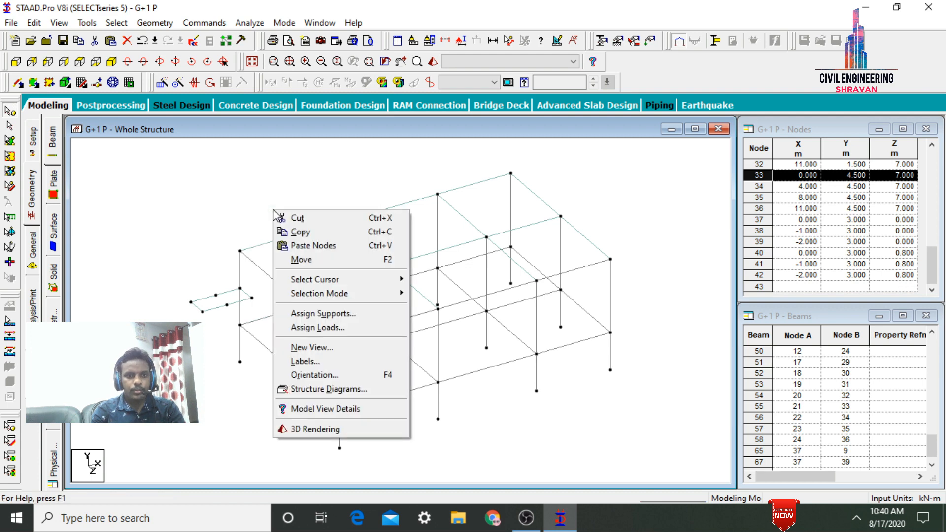
{"action": "left_click", "coordinate": [296, 245]}
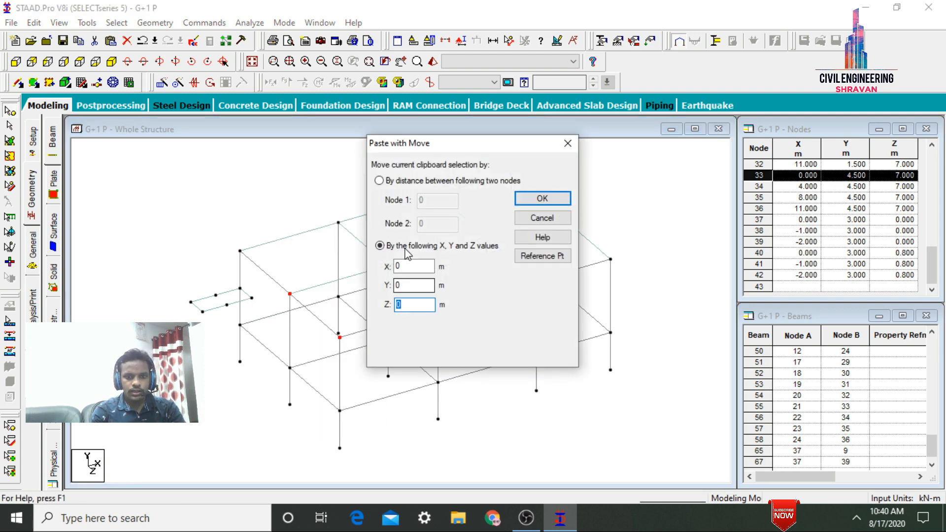
{"action": "double_click", "coordinate": [399, 266]}
{"action": "type", "text": "-"}
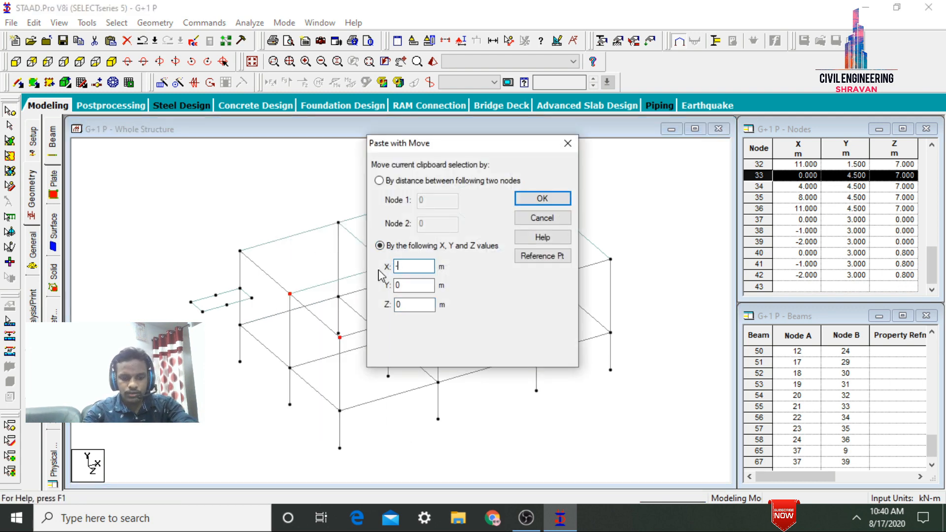
{"action": "type", "text": "2"}
{"action": "key", "text": "Return"}
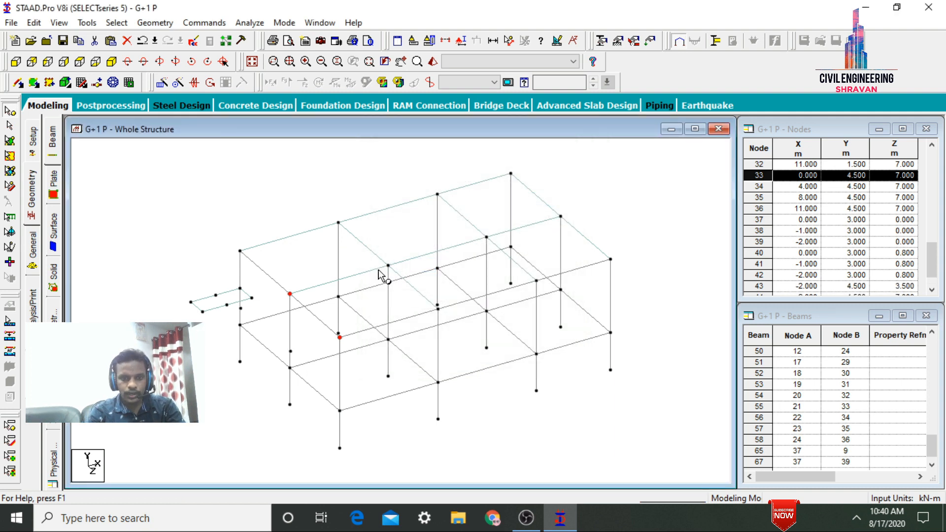
{"action": "left_click", "coordinate": [231, 182]}
Copy the Y = 1.5 m and Y = 4.5 m nodes of the X = 0, Z = 3.5 m column and paste them with an X offset of -1 m.
{"action": "left_click", "coordinate": [290, 369]}
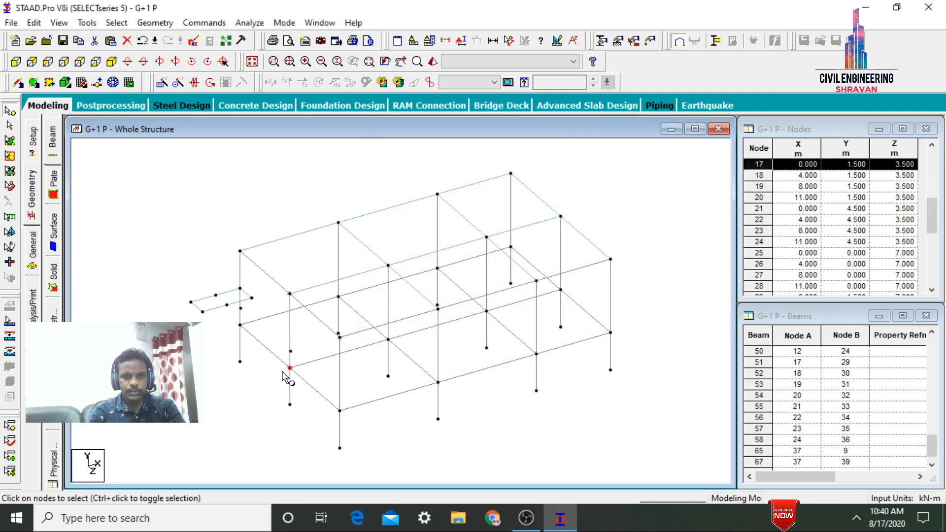
{"action": "left_click", "coordinate": [289, 295], "text": "ctrl"}
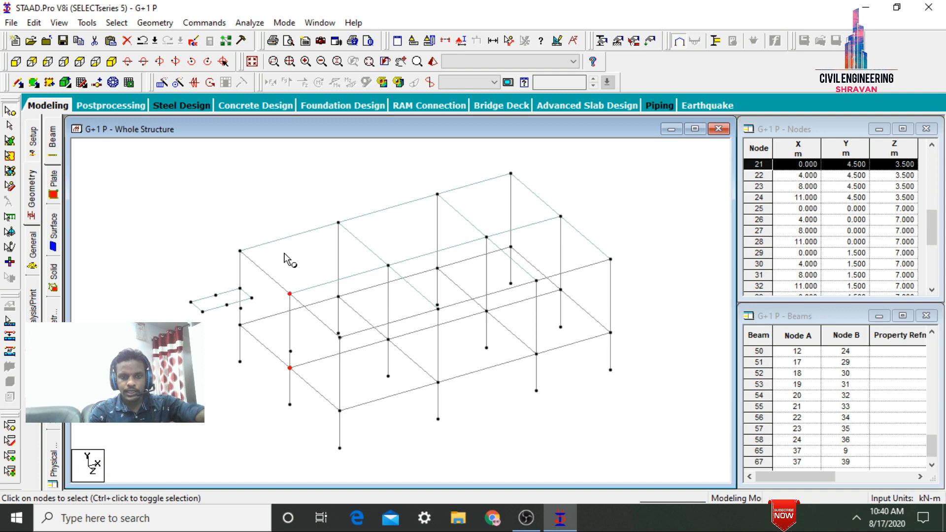
{"action": "right_click", "coordinate": [278, 206]}
{"action": "left_click", "coordinate": [304, 227]}
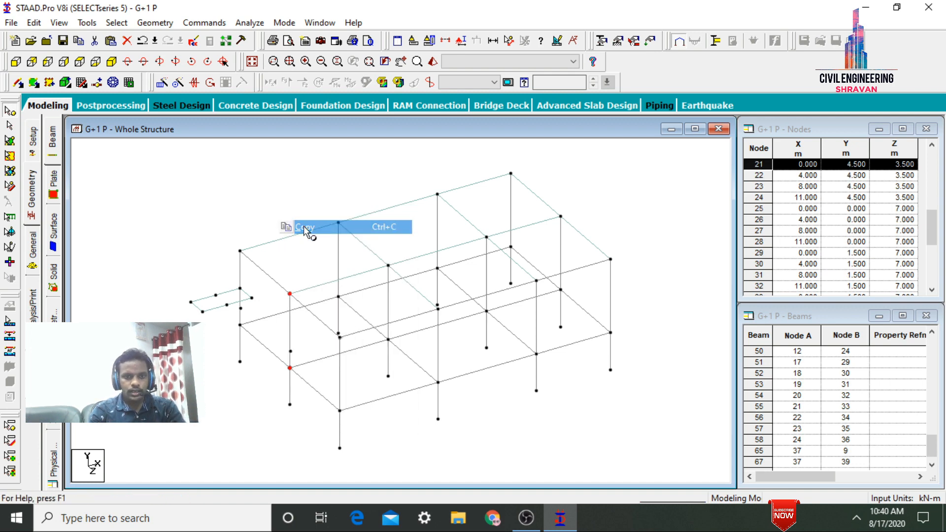
{"action": "right_click", "coordinate": [254, 180]}
{"action": "left_click", "coordinate": [293, 217]}
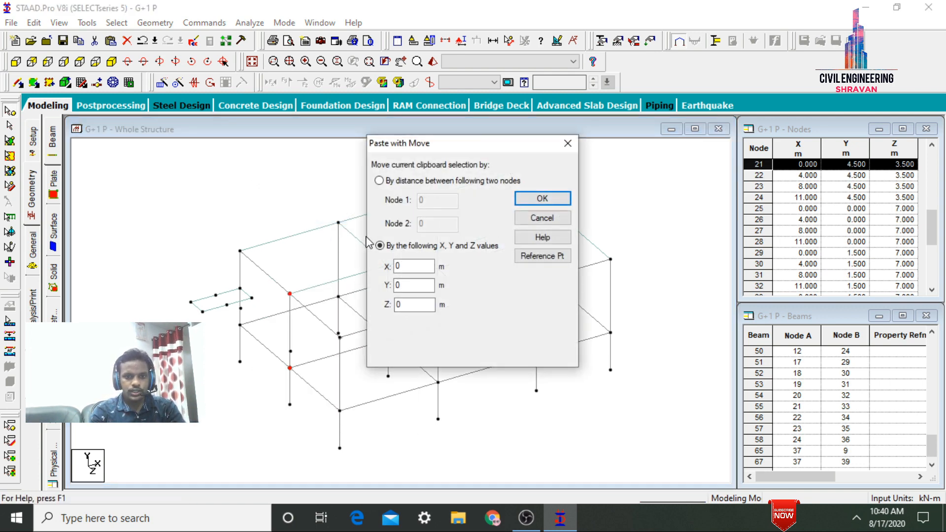
{"action": "double_click", "coordinate": [397, 266]}
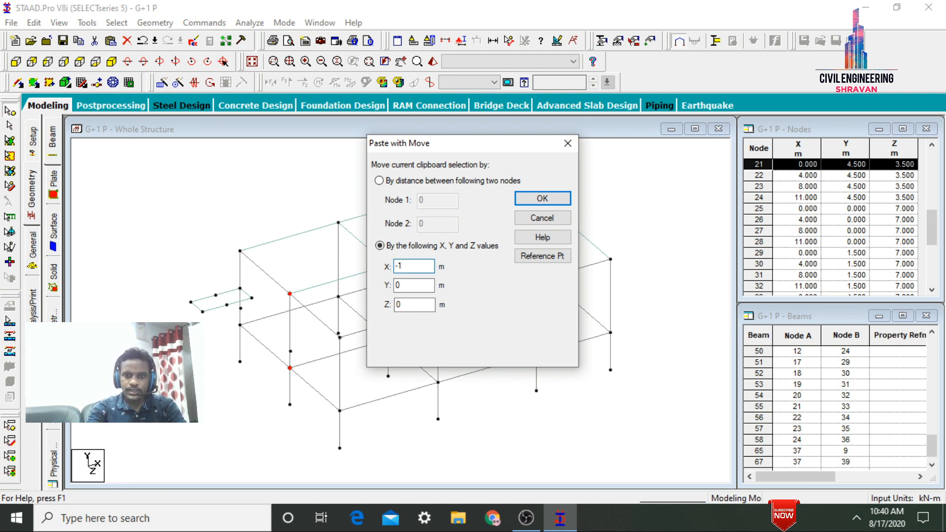
{"action": "key", "text": "Return"}
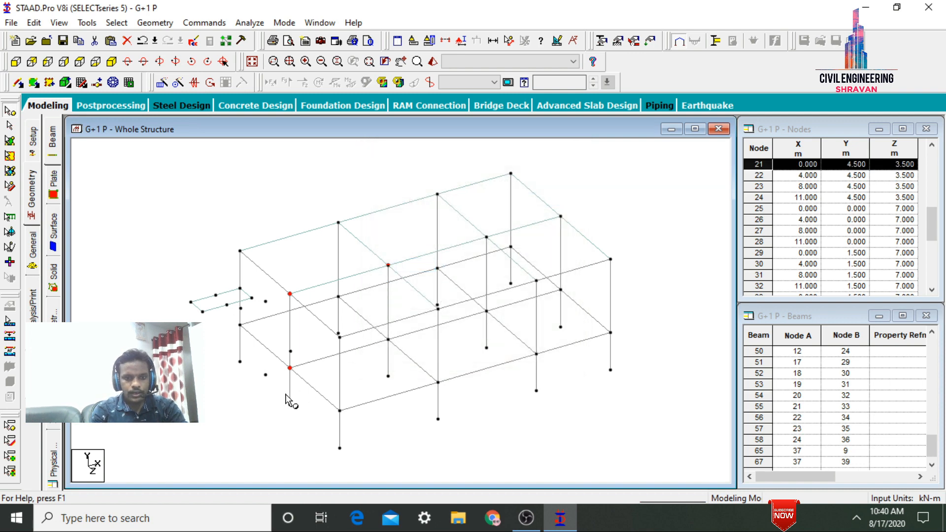
Copy only the Y = 1.5 m node of the X = 0, Z = 3.5 m column and paste it with an X offset of -2 m.
{"action": "left_click", "coordinate": [290, 369]}
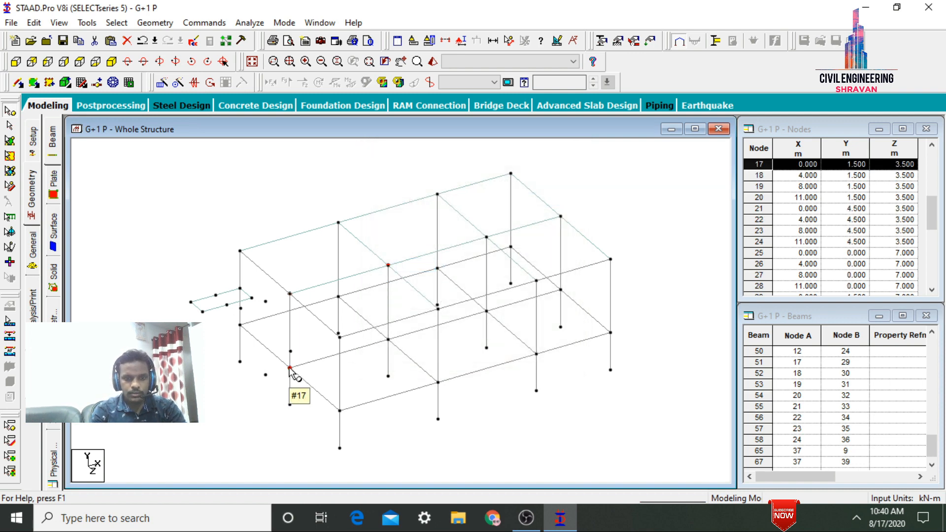
{"action": "right_click", "coordinate": [290, 369]}
{"action": "left_click", "coordinate": [316, 161]}
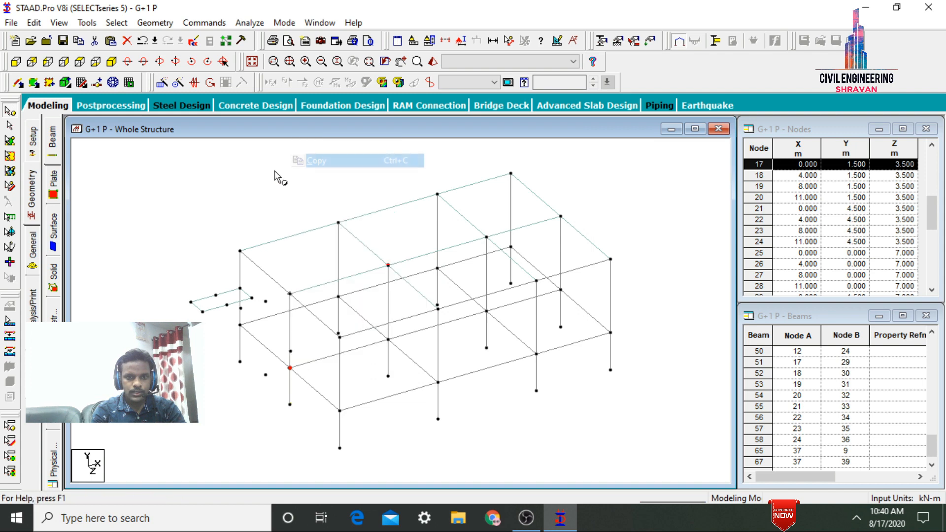
{"action": "right_click", "coordinate": [275, 173]}
{"action": "left_click", "coordinate": [315, 208]}
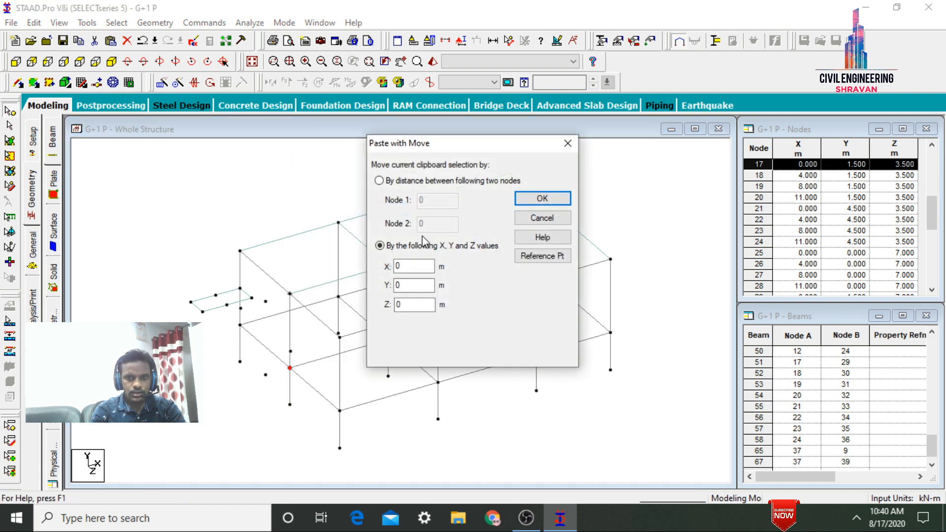
{"action": "double_click", "coordinate": [420, 265]}
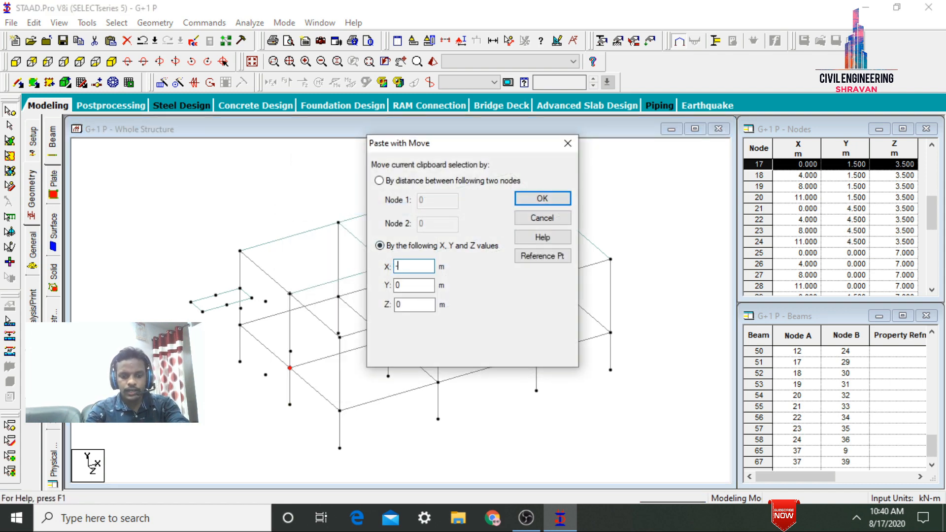
{"action": "left_click", "coordinate": [545, 198]}
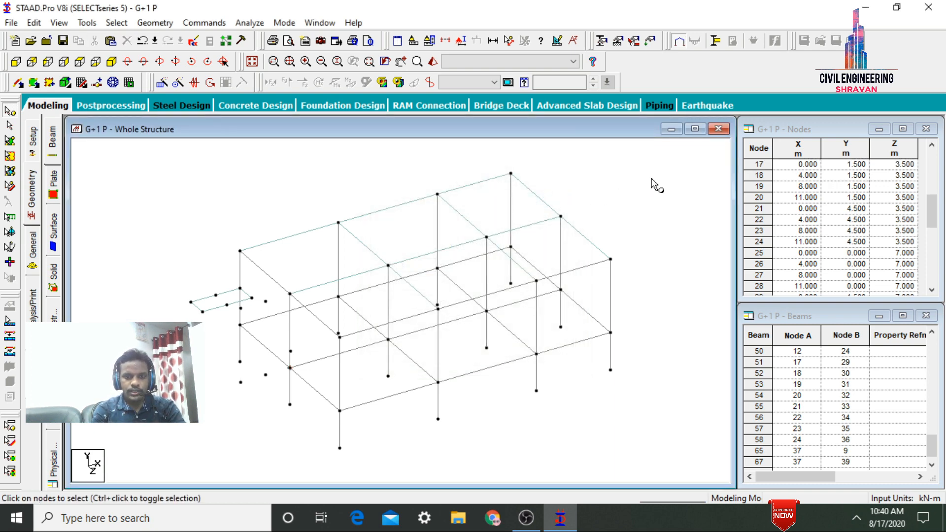
Add an inclined four-noded stair plate from the two pasted nodes at Y = 1.5 m up to the landing edge between X = -2 m and X = -1 m.
{"action": "left_click", "coordinate": [34, 83]}
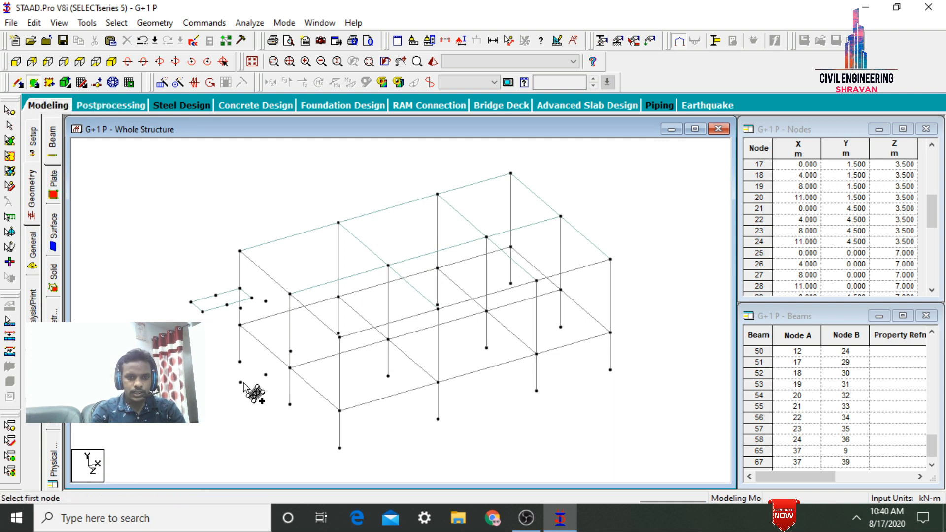
{"action": "left_click", "coordinate": [240, 382]}
{"action": "left_click", "coordinate": [266, 375]}
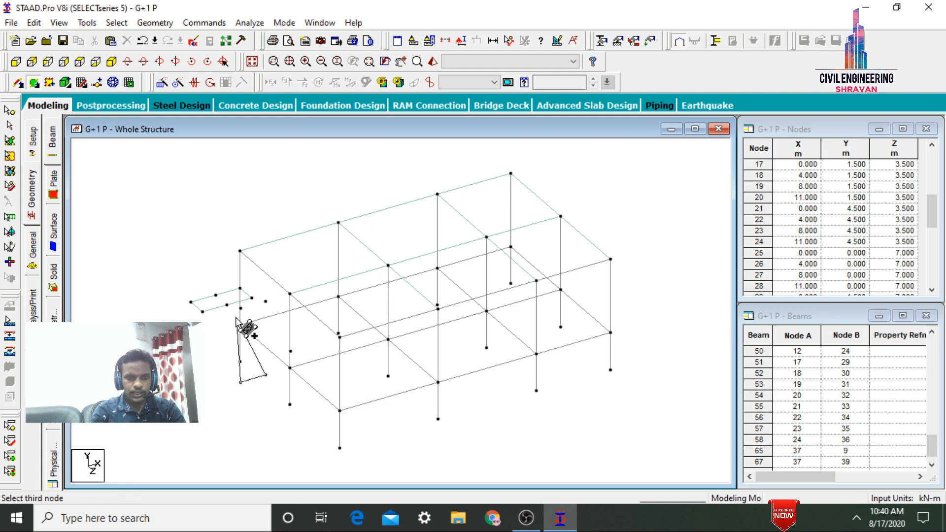
{"action": "left_click", "coordinate": [227, 305]}
{"action": "left_click", "coordinate": [203, 311]}
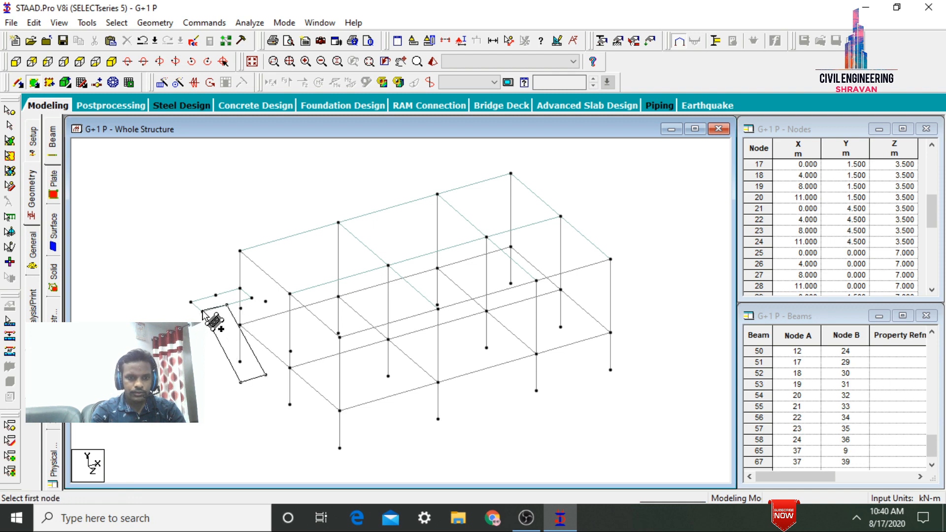
{"action": "key", "text": "Right"}
{"action": "key", "text": "Right"}
{"action": "key", "text": "Right"}
{"action": "key", "text": "Right"}
{"action": "key", "text": "Right"}
{"action": "key", "text": "Right"}
{"action": "key", "text": "Right"}
{"action": "key", "text": "Right"}
{"action": "key", "text": "Right"}
{"action": "key", "text": "Right"}
{"action": "key", "text": "Right"}
{"action": "key", "text": "Right"}
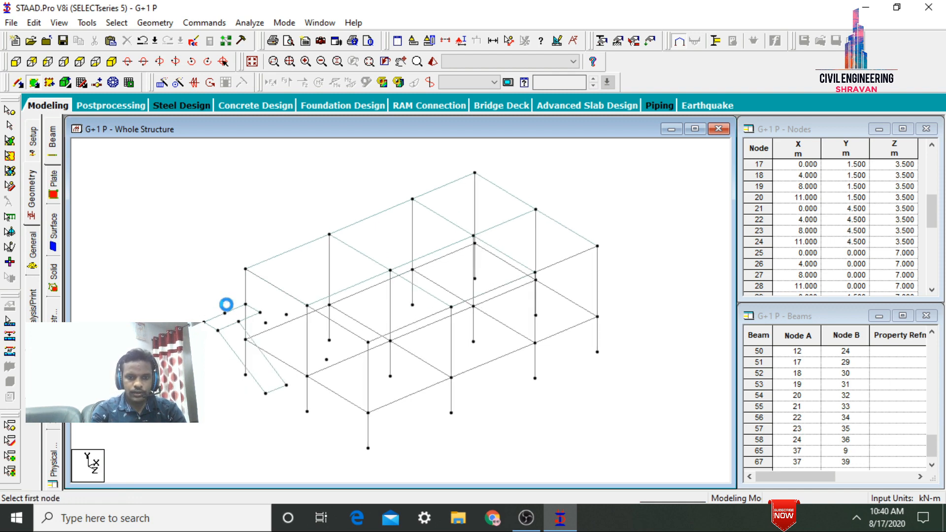
Add an inclined four-noded stair plate from the landing edge between X = -1 m and X = 0 up to the roof-level nodes at Z = 3.5 m.
{"action": "key", "text": "Right"}
{"action": "key", "text": "Right"}
{"action": "key", "text": "Right"}
{"action": "key", "text": "Right"}
{"action": "key", "text": "Right"}
{"action": "key", "text": "Right"}
{"action": "key", "text": "Right"}
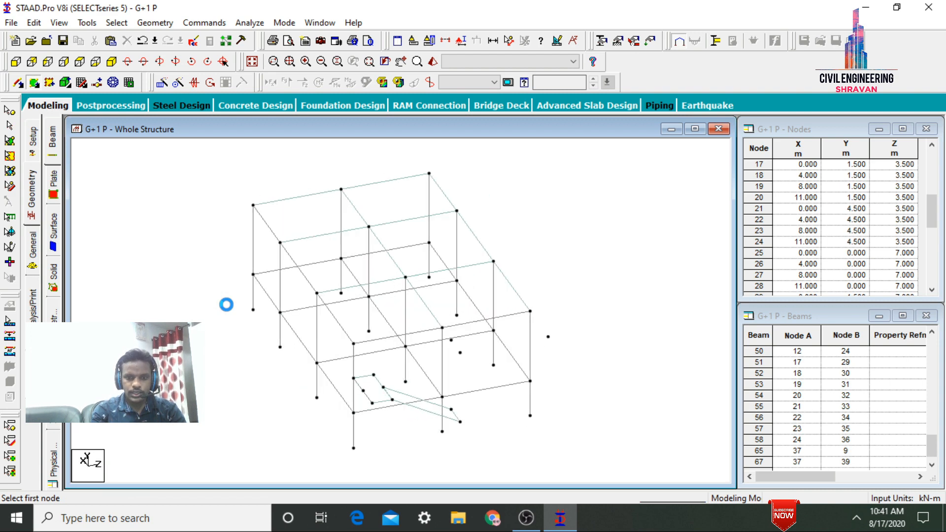
{"action": "left_click", "coordinate": [411, 373]}
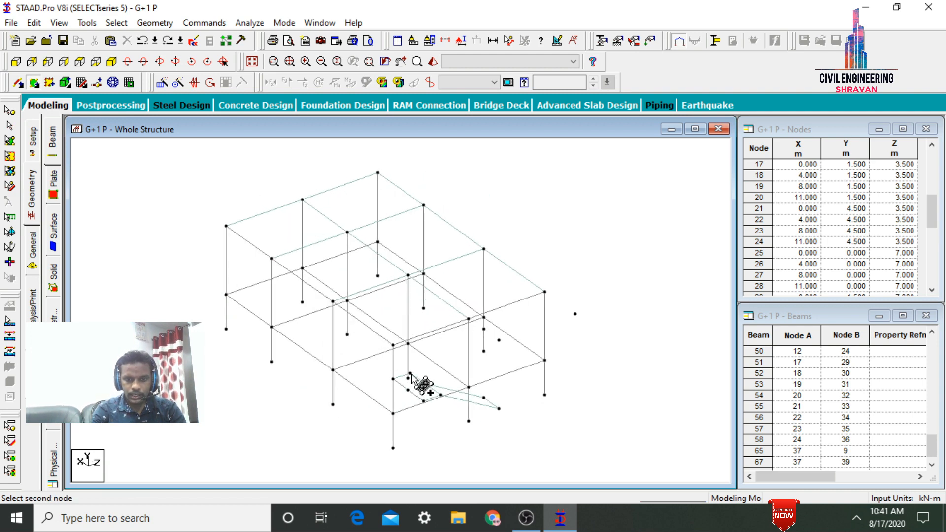
{"action": "left_click", "coordinate": [468, 319]}
{"action": "left_click", "coordinate": [484, 329]}
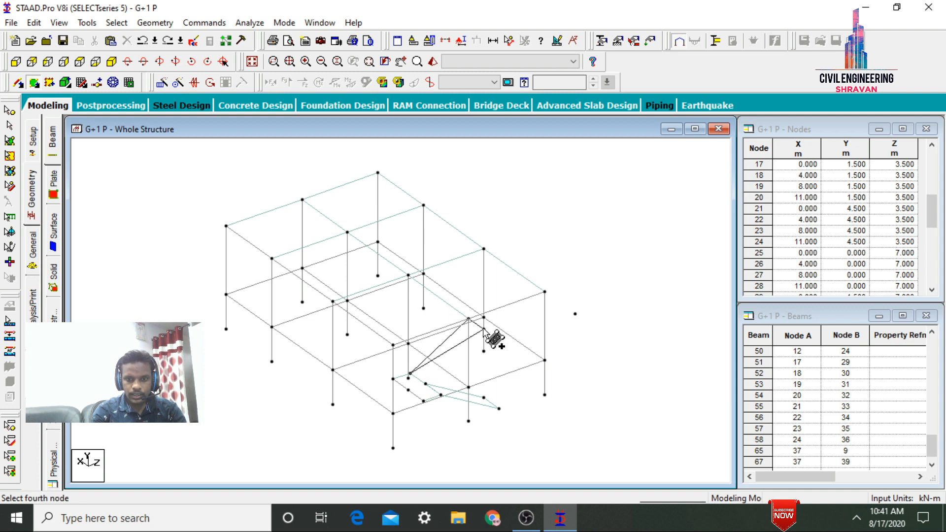
{"action": "left_click", "coordinate": [425, 383]}
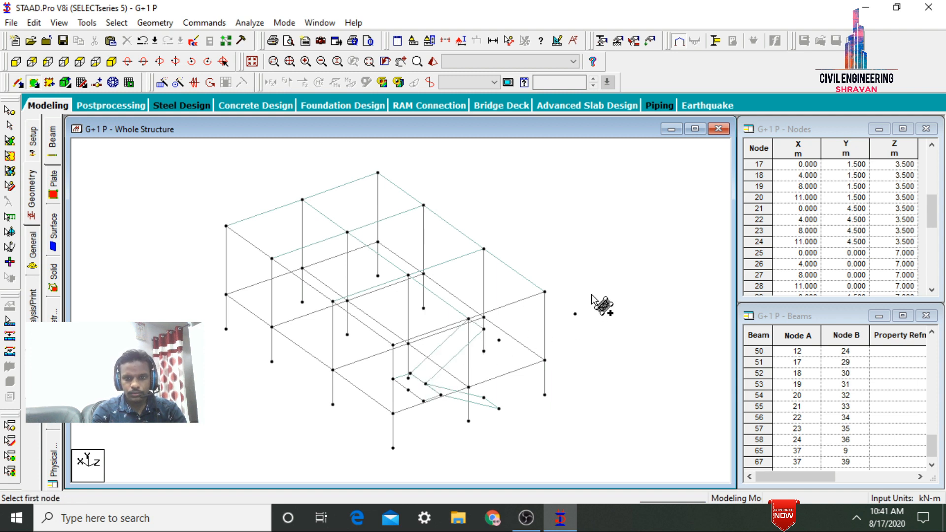
Add 2 m beams projecting from X = 0 at roof level at both column lines, and at Y = 1.5 m beneath the lower flight.
{"action": "key", "text": "Left"}
{"action": "key", "text": "Left"}
{"action": "key", "text": "Left"}
{"action": "key", "text": "Left"}
{"action": "key", "text": "Left"}
{"action": "key", "text": "Left"}
{"action": "key", "text": "Left"}
{"action": "key", "text": "Left"}
{"action": "key", "text": "Left"}
{"action": "key", "text": "Left"}
{"action": "key", "text": "Left"}
{"action": "key", "text": "Left"}
{"action": "key", "text": "Left"}
{"action": "key", "text": "Left"}
{"action": "key", "text": "Left"}
{"action": "key", "text": "Left"}
{"action": "key", "text": "Left"}
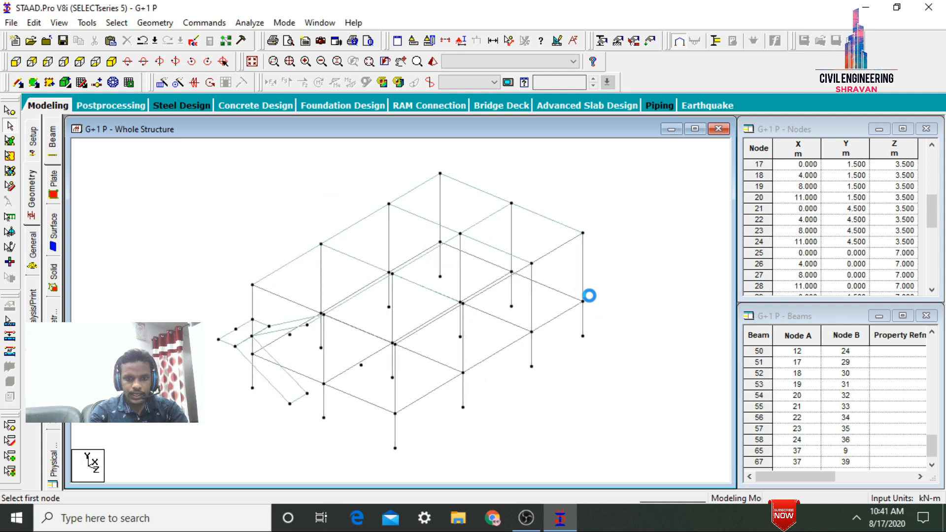
{"action": "key", "text": "Left"}
{"action": "key", "text": "Left"}
{"action": "key", "text": "Left"}
{"action": "key", "text": "Left"}
{"action": "key", "text": "Left"}
{"action": "key", "text": "Left"}
{"action": "key", "text": "Left"}
{"action": "key", "text": "Left"}
{"action": "key", "text": "Left"}
{"action": "key", "text": "Left"}
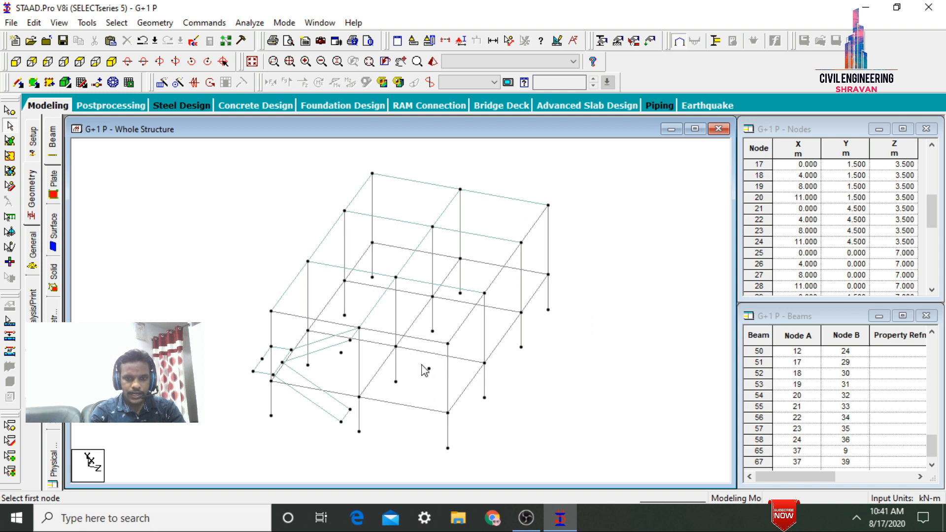
{"action": "left_click", "coordinate": [18, 82]}
{"action": "left_click_drag", "start_coordinate": [359, 328], "coordinate": [342, 353]}
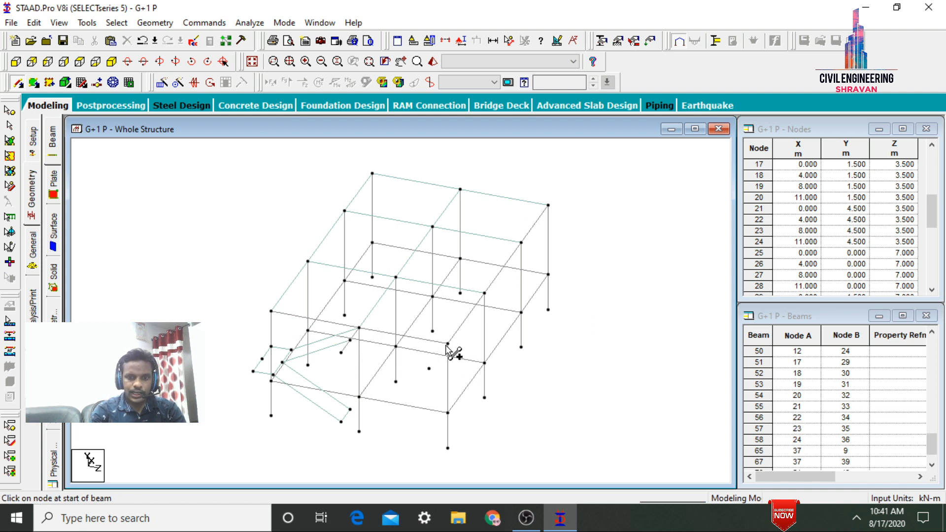
{"action": "left_click_drag", "start_coordinate": [447, 344], "coordinate": [429, 369]}
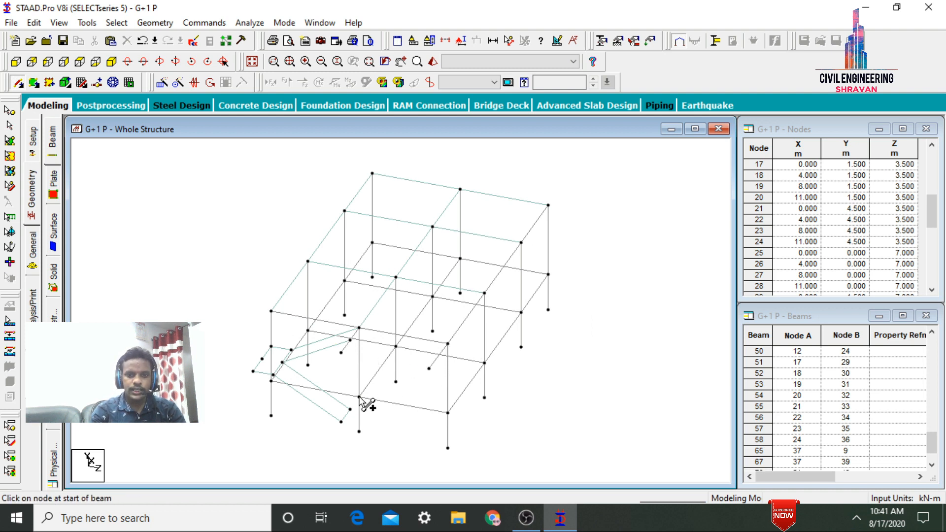
{"action": "left_click_drag", "start_coordinate": [358, 397], "coordinate": [342, 422]}
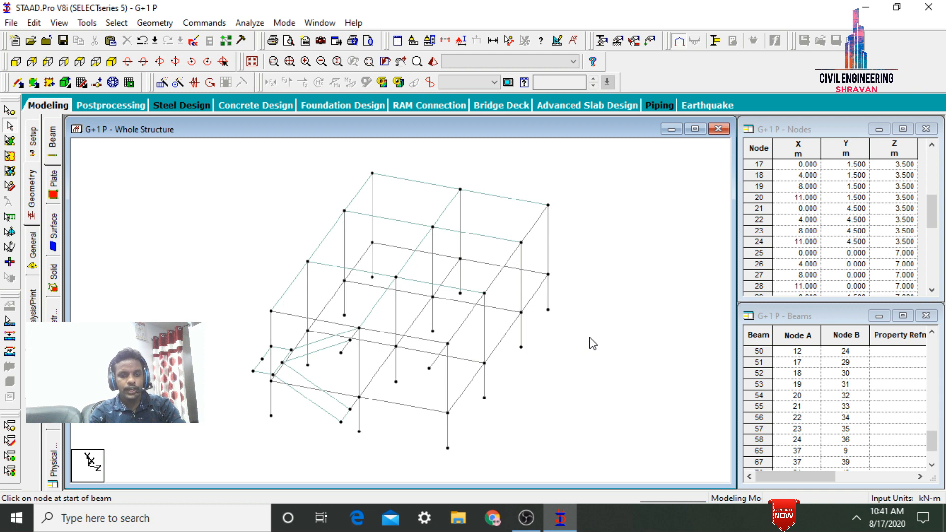
Inspect the roof slab and both stair flights in a maximized 3D rendered view from several angles, and return to the wireframe model.
{"action": "left_click", "coordinate": [433, 62]}
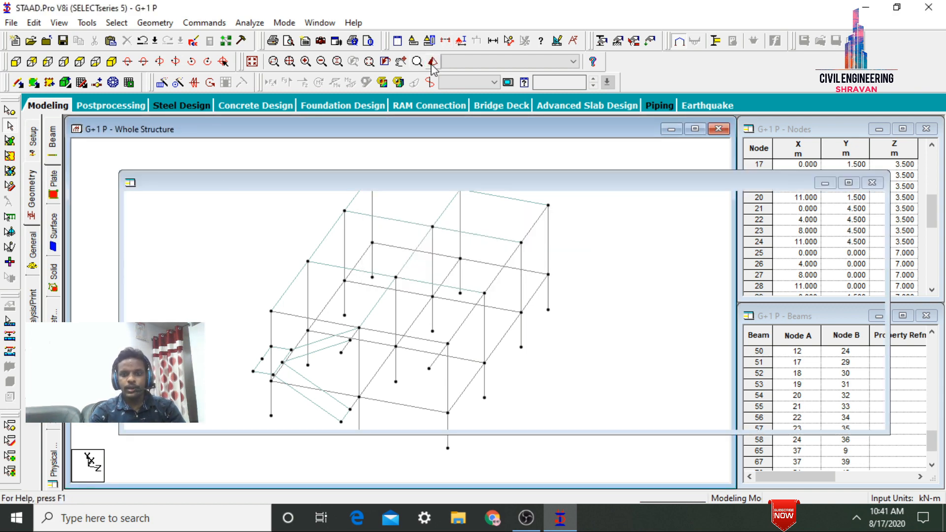
{"action": "left_click", "coordinate": [848, 182]}
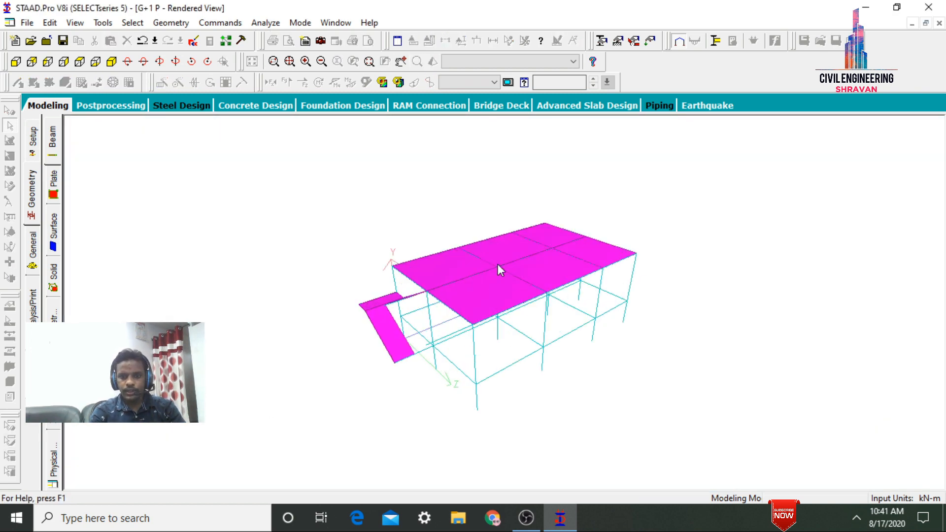
{"action": "left_click_drag", "start_coordinate": [501, 268], "coordinate": [666, 217]}
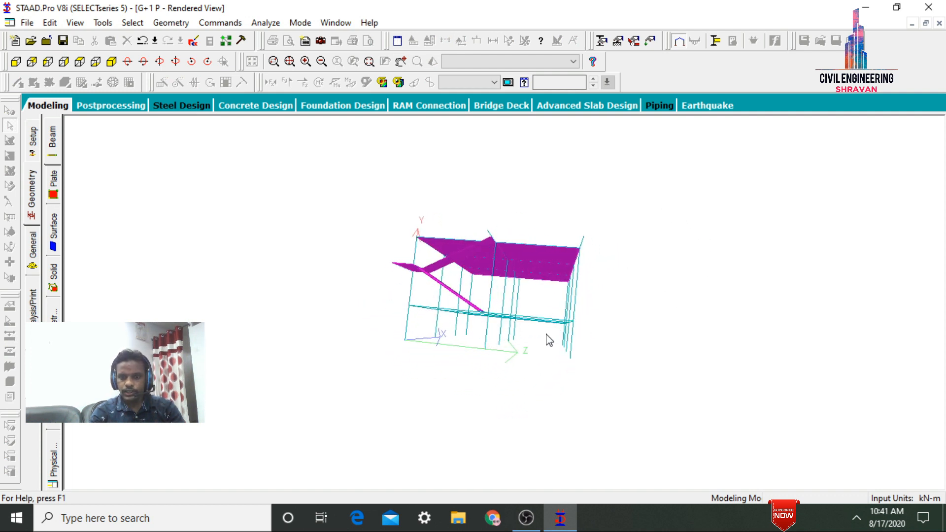
{"action": "left_click_drag", "start_coordinate": [572, 321], "coordinate": [563, 361]}
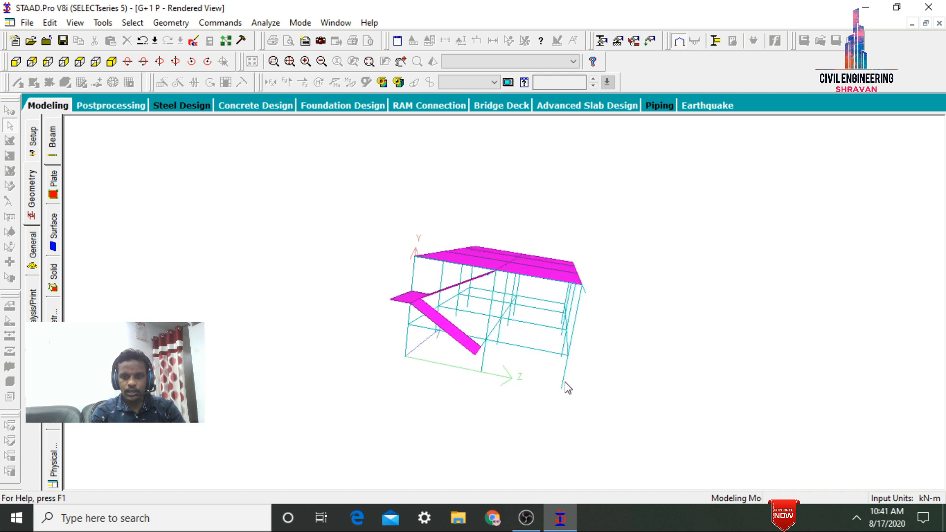
{"action": "left_click", "coordinate": [49, 105]}
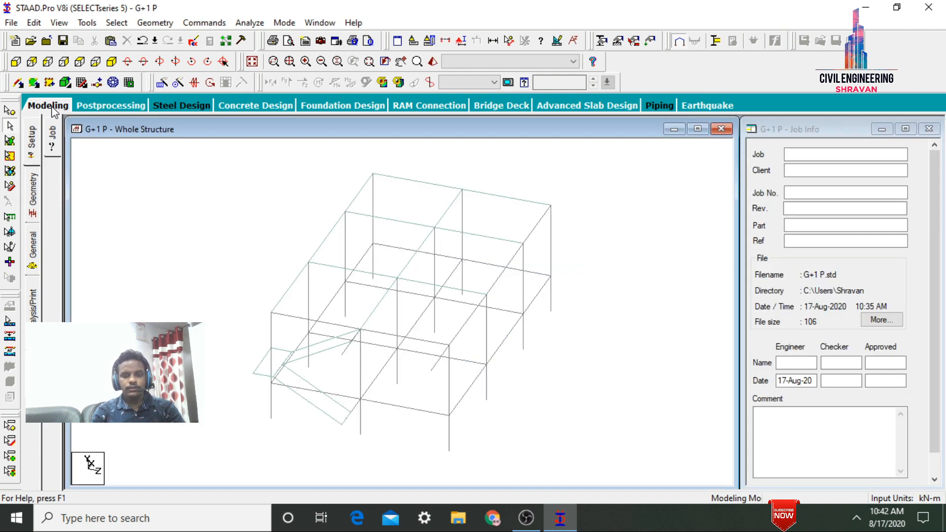
Select the storey's columns, roof beams and stair beams in front view and repeat them once in the Y direction at 3 m spacing.
{"action": "left_click", "coordinate": [18, 63]}
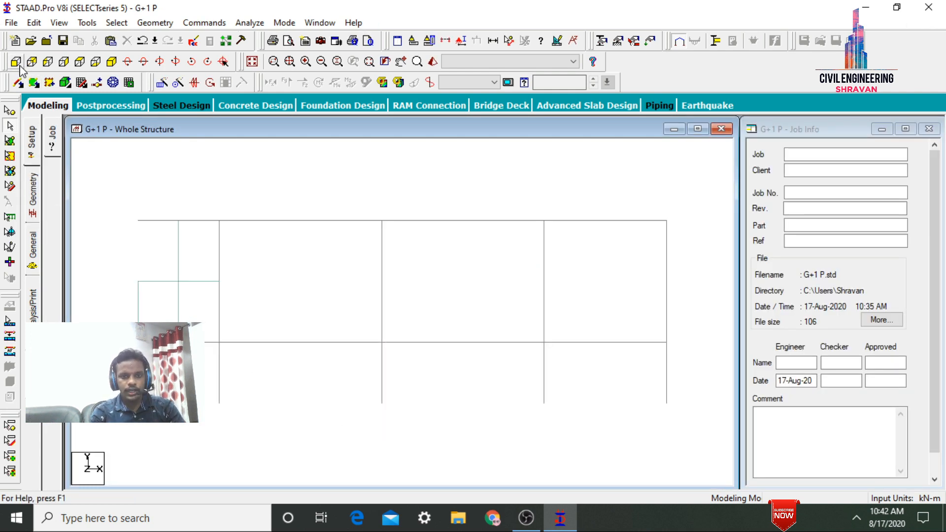
{"action": "left_click_drag", "start_coordinate": [125, 210], "coordinate": [693, 338]}
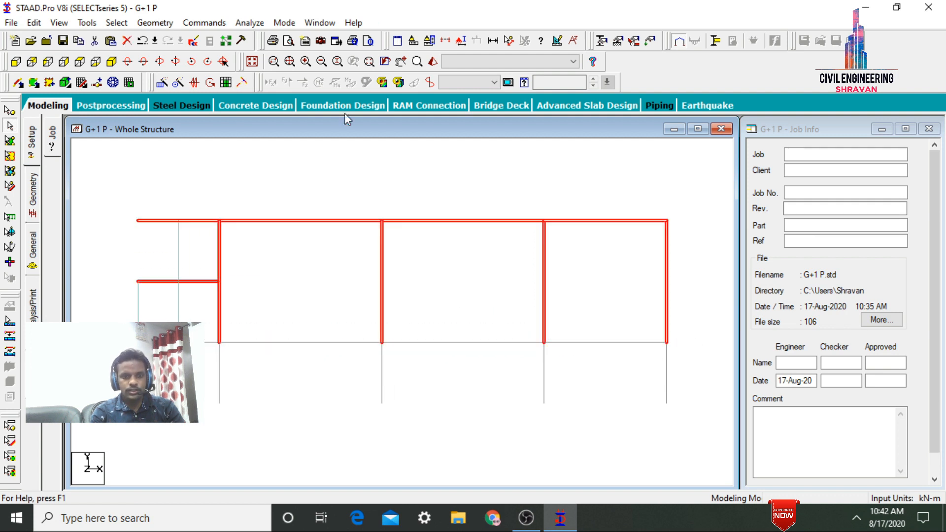
{"action": "left_click", "coordinate": [162, 82]}
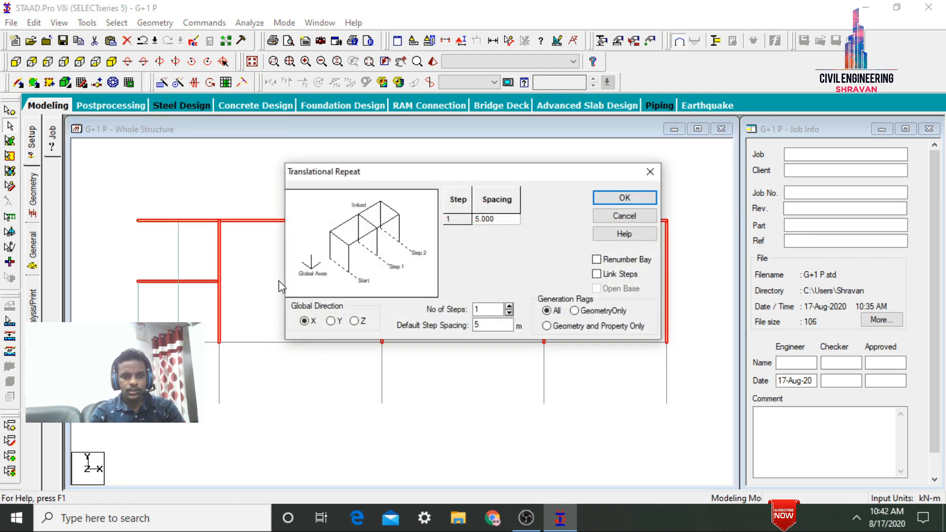
{"action": "left_click", "coordinate": [486, 309]}
{"action": "key", "text": "Tab"}
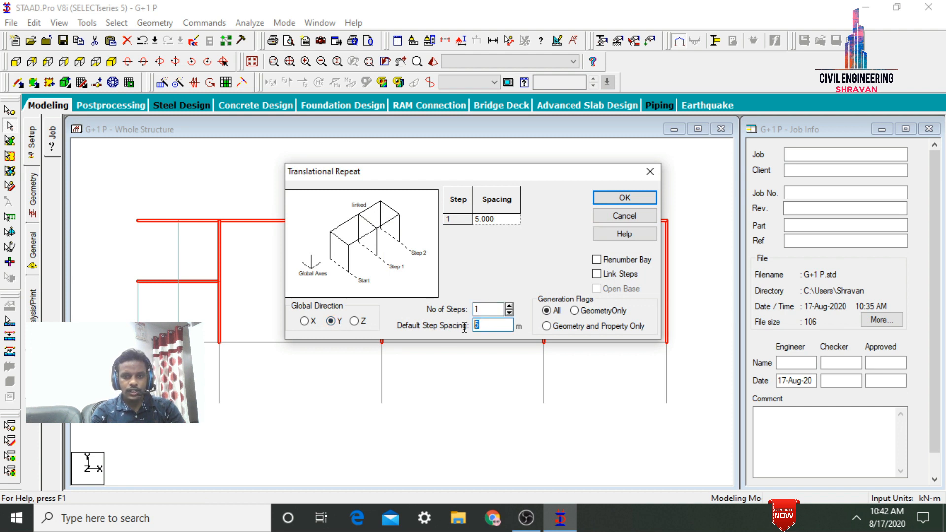
{"action": "type", "text": "3"}
{"action": "left_click", "coordinate": [624, 196]}
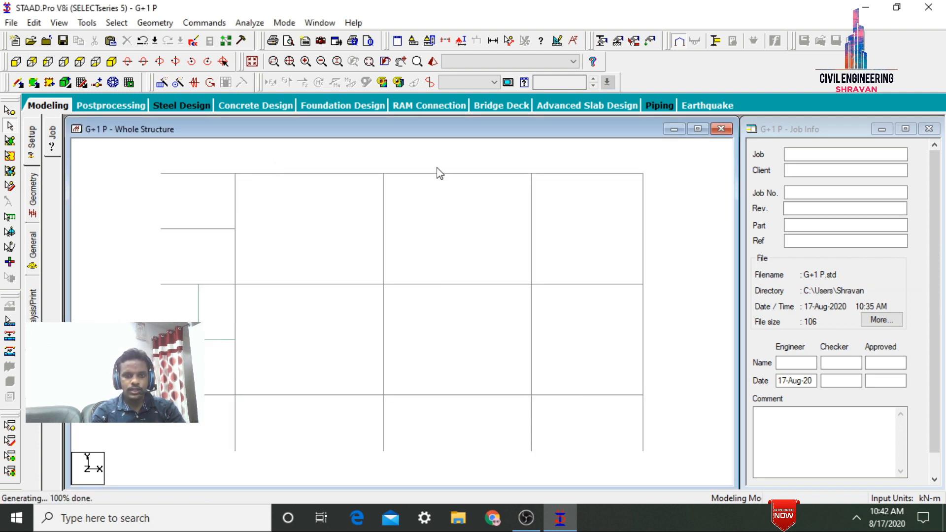
Select all the roof slab and staircase plates and repeat them once in the Y direction at 3 m spacing.
{"action": "left_click", "coordinate": [9, 141]}
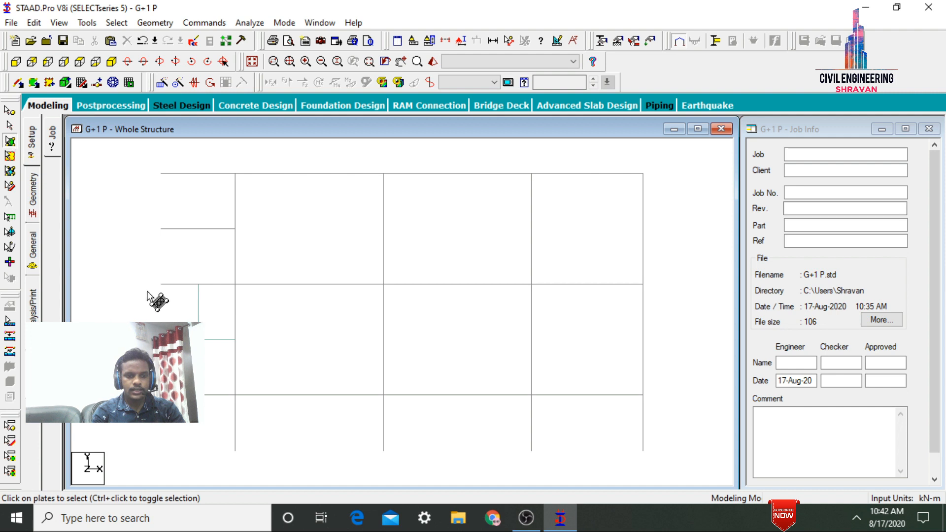
{"action": "left_click_drag", "start_coordinate": [144, 276], "coordinate": [656, 399]}
{"action": "left_click", "coordinate": [162, 82]}
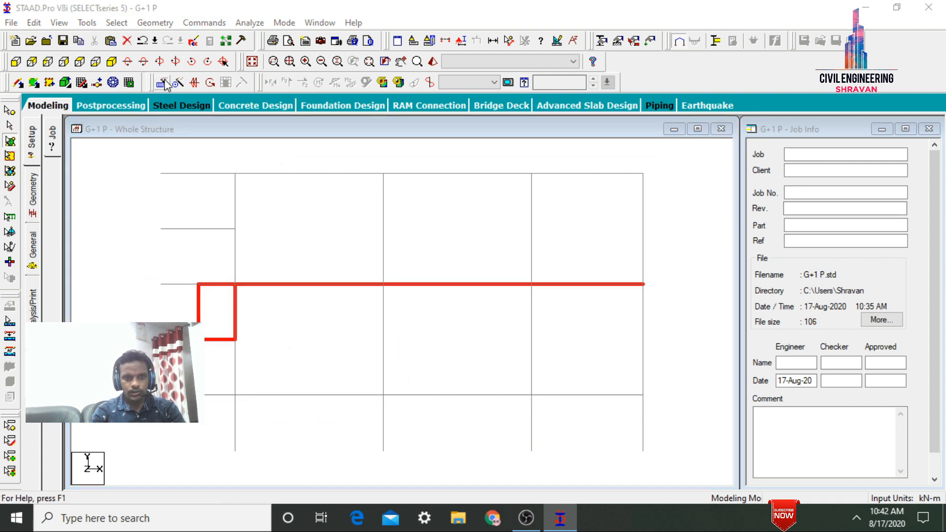
{"action": "left_click", "coordinate": [333, 322]}
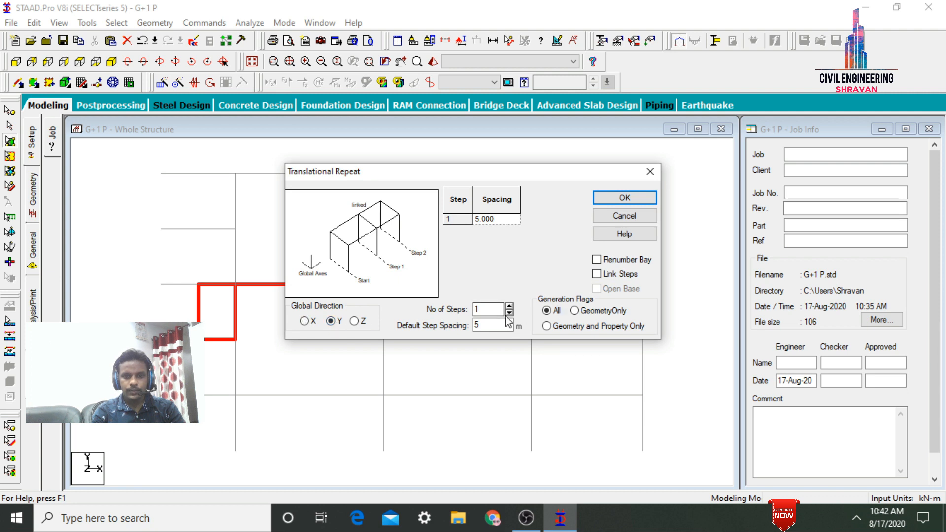
{"action": "double_click", "coordinate": [491, 325]}
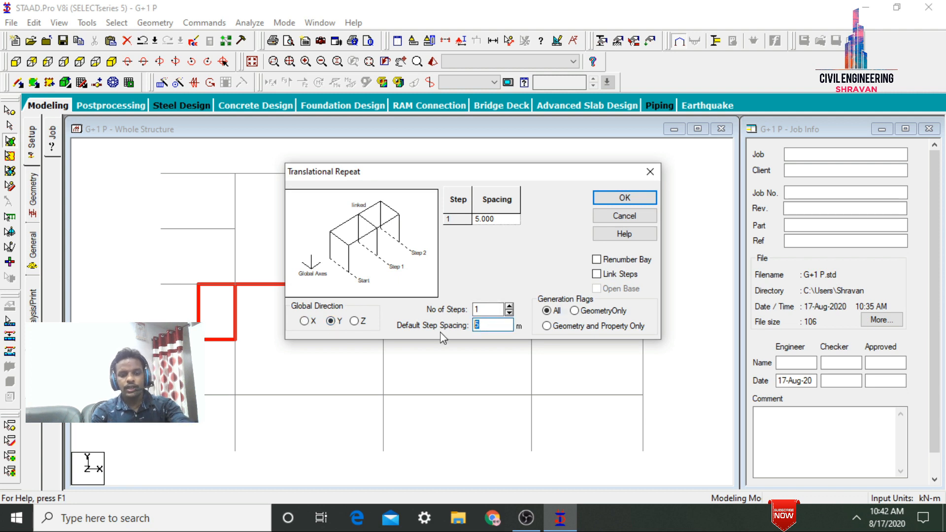
{"action": "type", "text": "3"}
{"action": "left_click", "coordinate": [625, 197]}
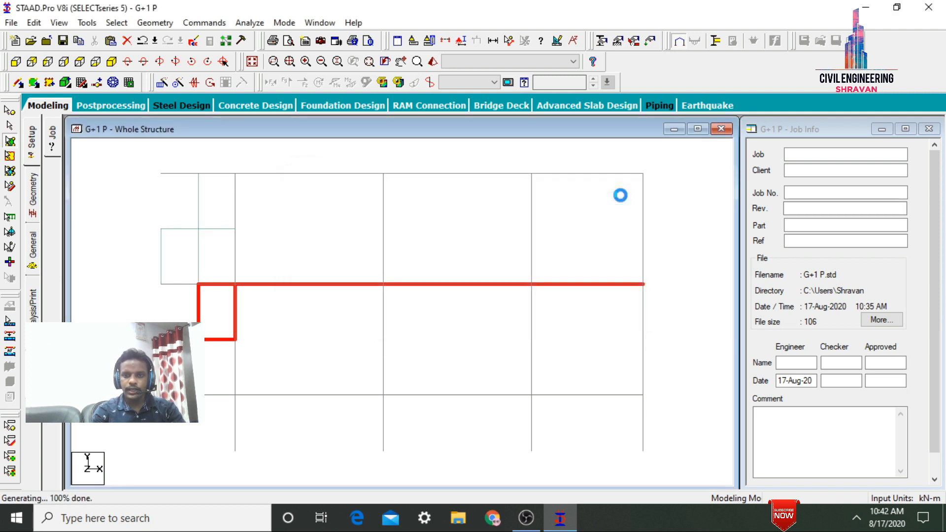
Check the two-storey slabs and staircases in a maximized rendered isometric view, and return to the wireframe model.
{"action": "left_click", "coordinate": [118, 62]}
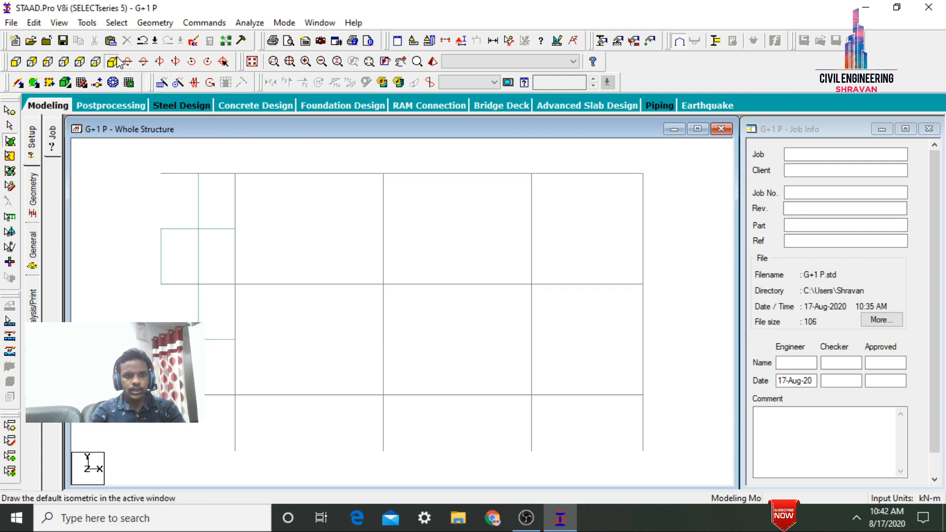
{"action": "left_click", "coordinate": [433, 63]}
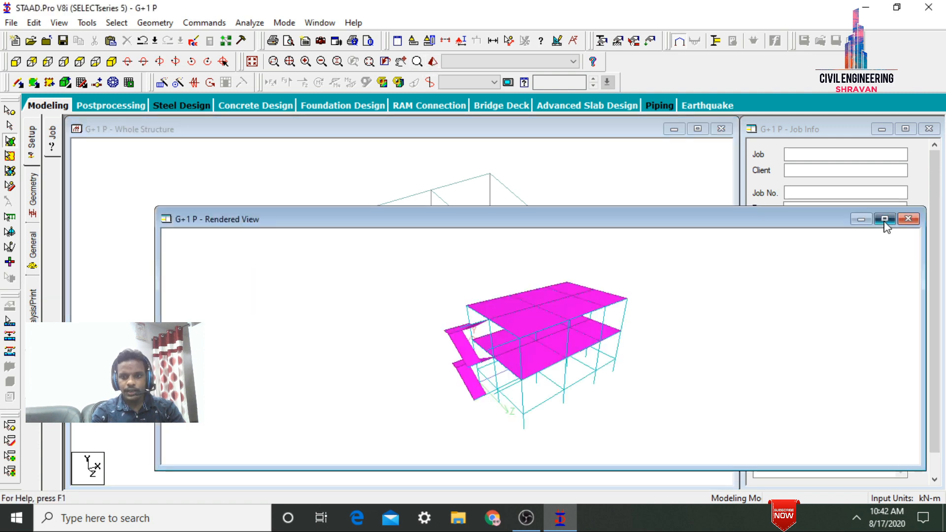
{"action": "left_click", "coordinate": [885, 218]}
{"action": "left_click_drag", "start_coordinate": [471, 249], "coordinate": [544, 288]}
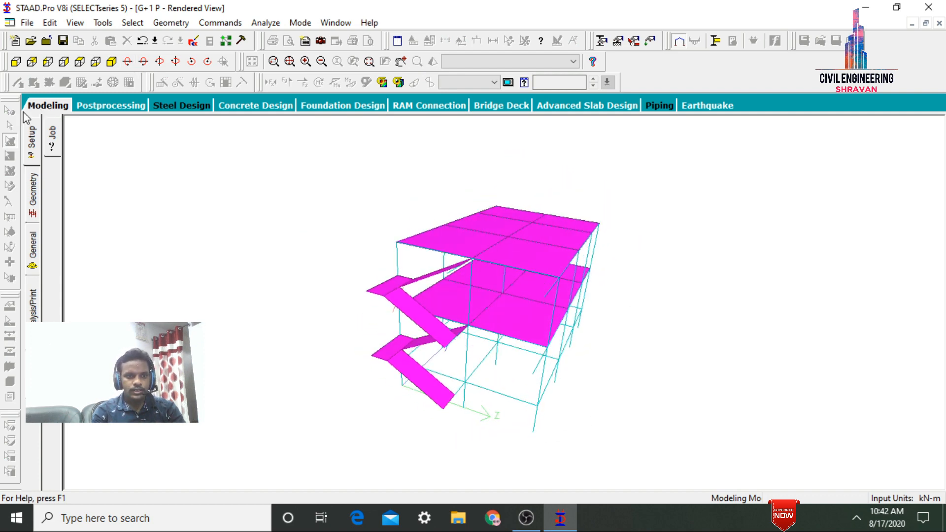
{"action": "left_click", "coordinate": [42, 105]}
Add a four-noded plate at the top roof level between X = -2 m and X = 0, from Z = 3.5 m to Z = 7 m.
{"action": "left_click", "coordinate": [34, 84]}
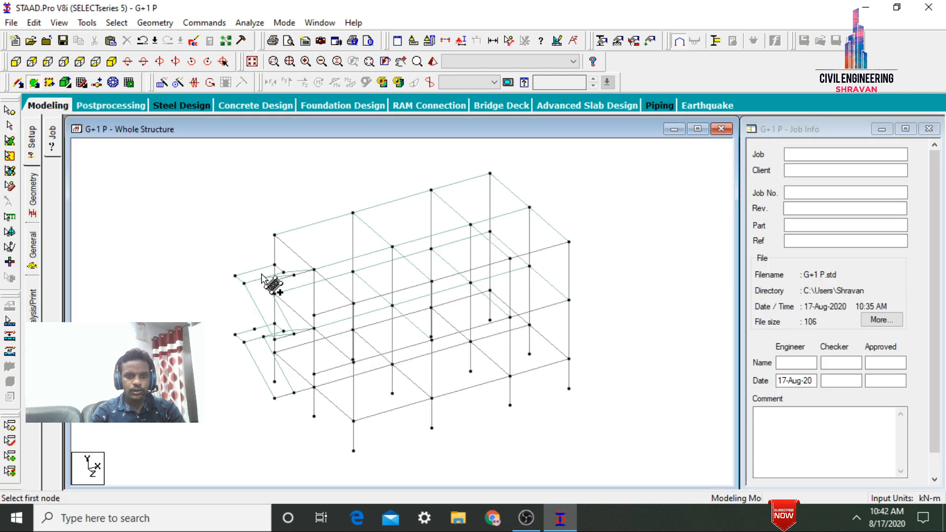
{"action": "left_click", "coordinate": [275, 280]}
{"action": "left_click", "coordinate": [314, 270]}
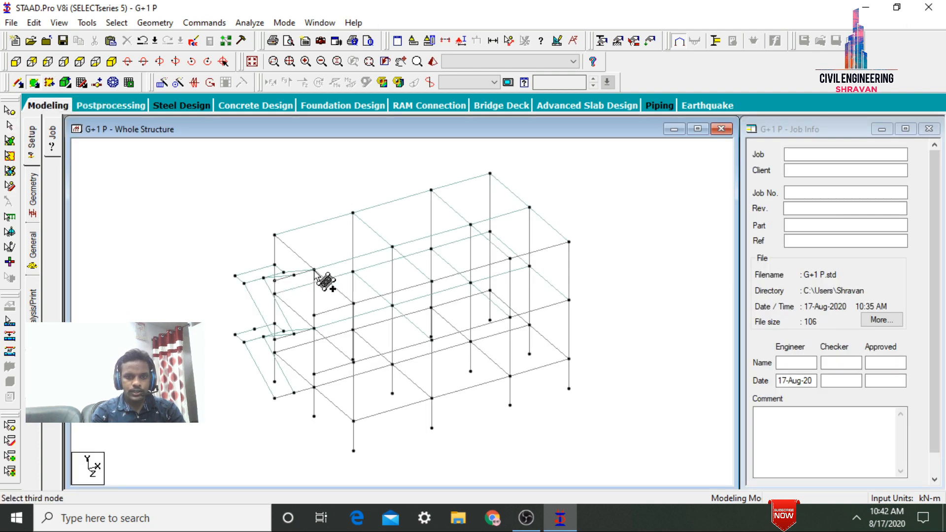
{"action": "left_click", "coordinate": [353, 304]}
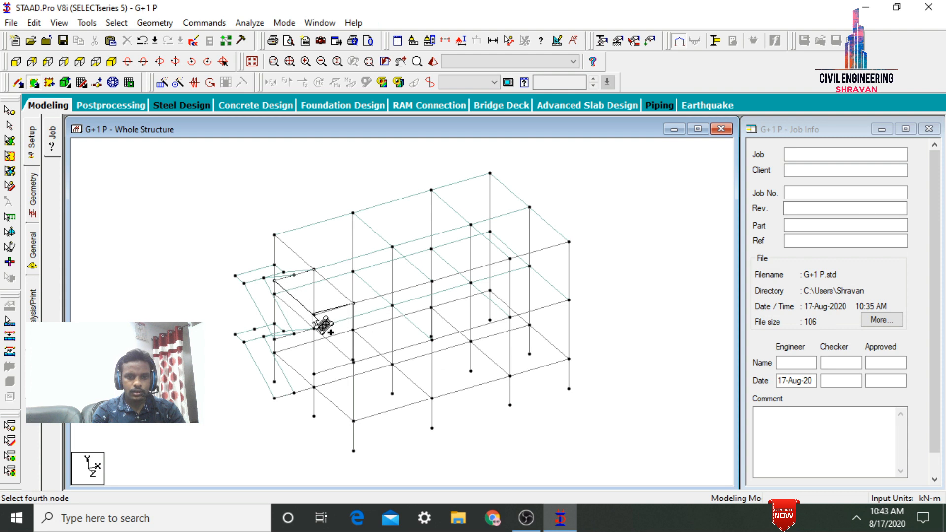
{"action": "left_click", "coordinate": [314, 314]}
Add a matching four-noded plate at Y = 4.5 m between X = -2 m and X = 0, from Z = 3.5 m to Z = 7 m.
{"action": "left_click", "coordinate": [274, 339]}
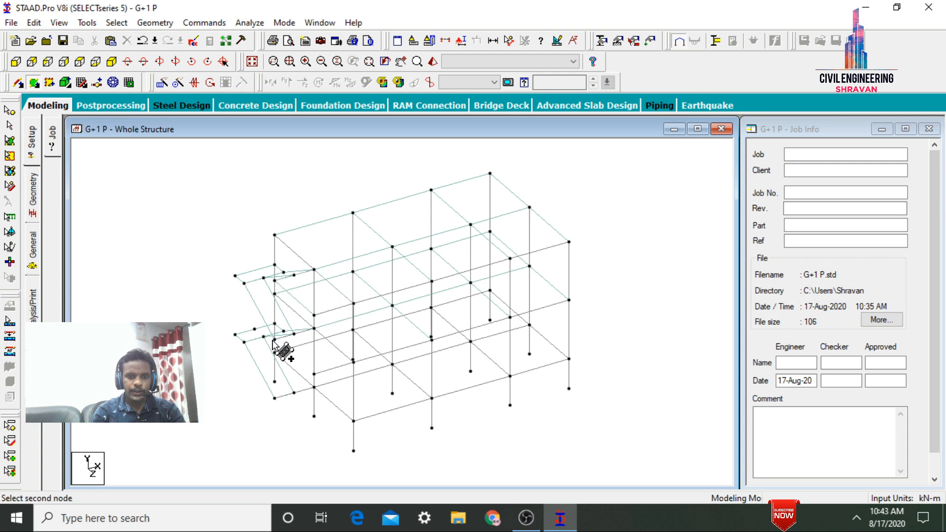
{"action": "left_click", "coordinate": [314, 329]}
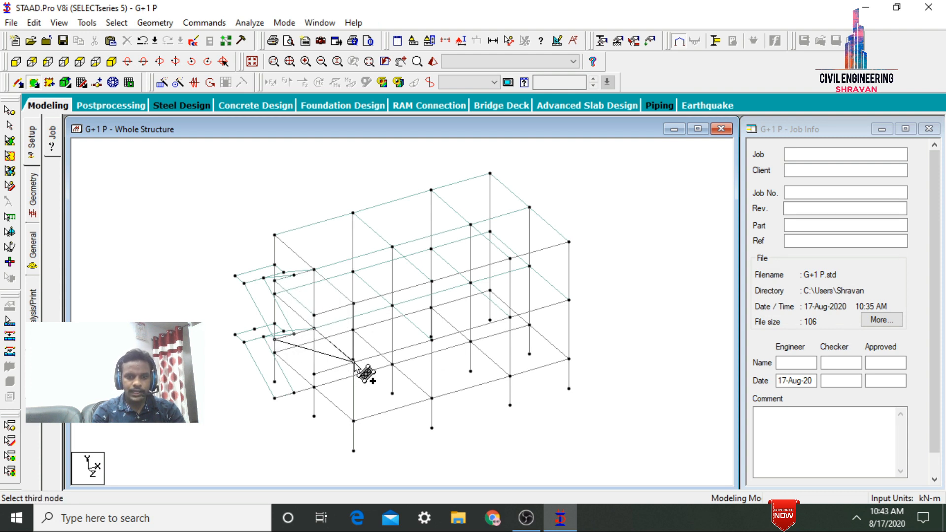
{"action": "left_click", "coordinate": [353, 361]}
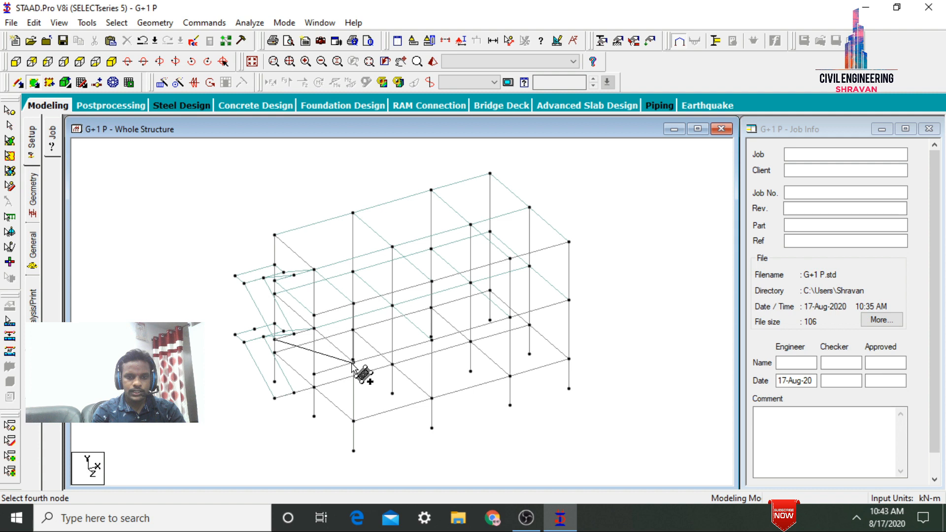
{"action": "left_click", "coordinate": [315, 374]}
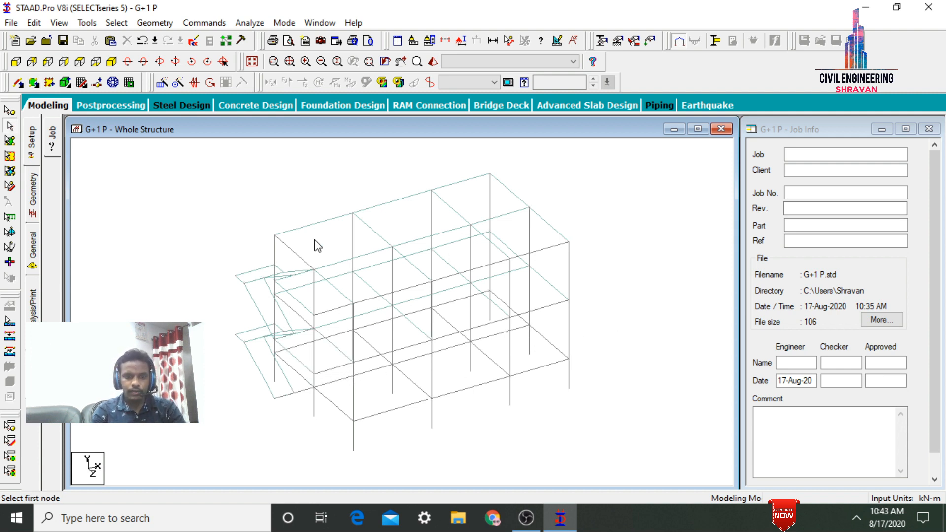
Inspect the slabs and staircases of the whole building in a maximized rendered view, orbiting around the model.
{"action": "left_click", "coordinate": [432, 61]}
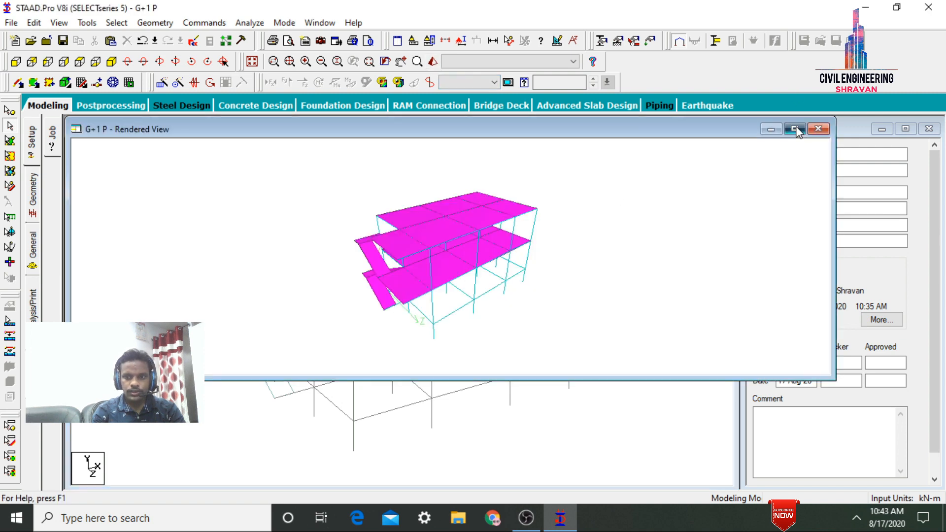
{"action": "left_click", "coordinate": [794, 129]}
{"action": "left_click_drag", "start_coordinate": [446, 273], "coordinate": [440, 291]}
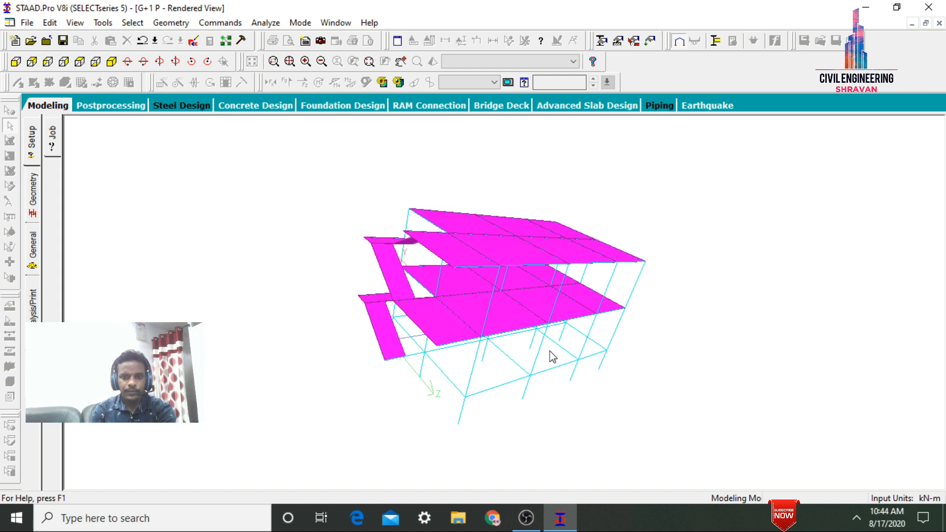
{"action": "left_click_drag", "start_coordinate": [553, 356], "coordinate": [522, 325]}
Define a rectangular concrete section property with YD 0.23 m and ZD 0.23 m.
{"action": "left_click", "coordinate": [33, 251]}
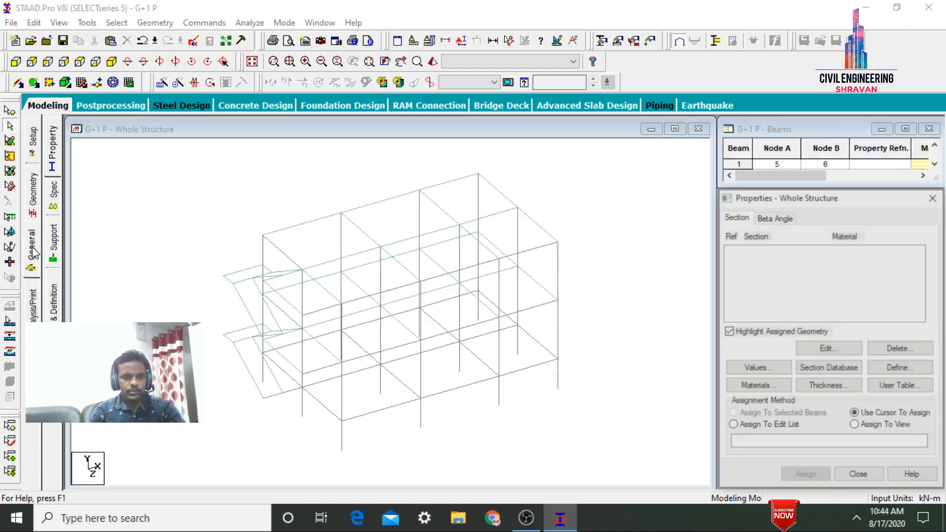
{"action": "left_click", "coordinate": [910, 368]}
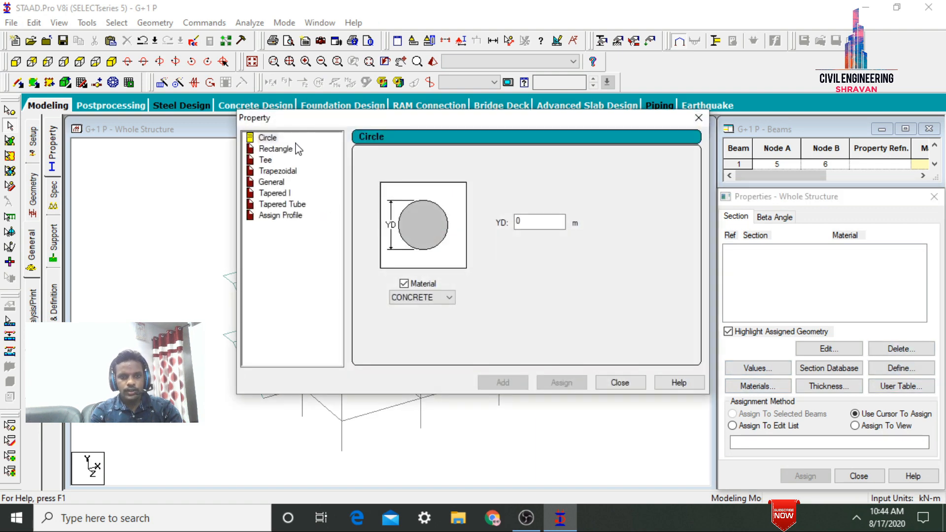
{"action": "left_click", "coordinate": [276, 148]}
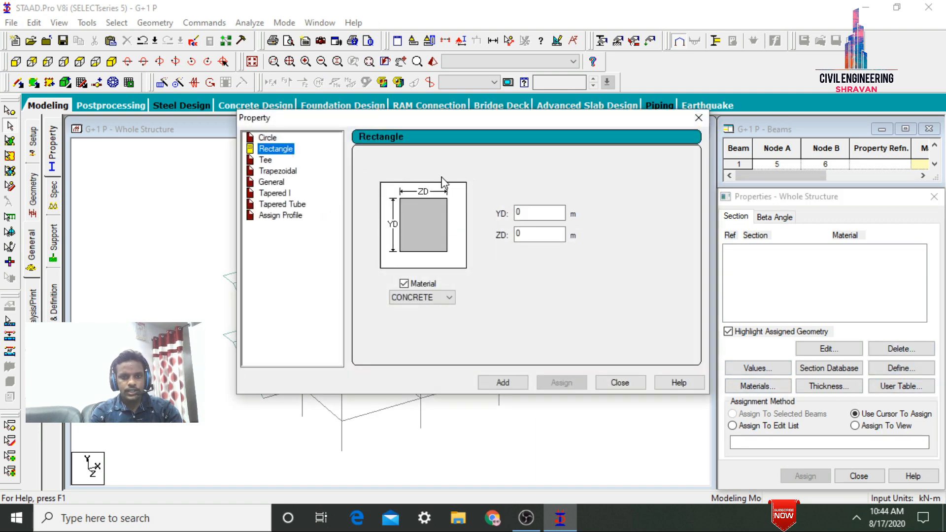
{"action": "left_click", "coordinate": [537, 213]}
{"action": "type", "text": ".23"}
{"action": "key", "text": "Tab"}
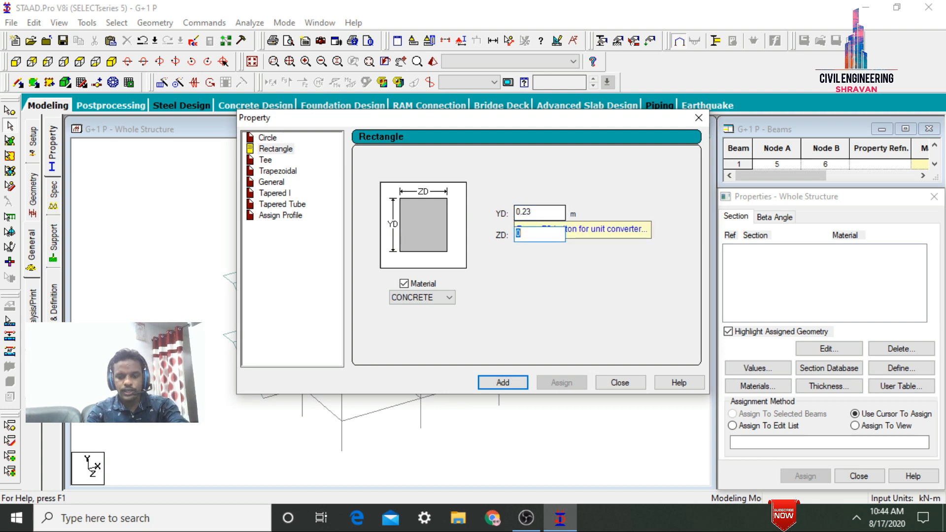
{"action": "left_click", "coordinate": [502, 383]}
Add a second rectangular concrete section with YD 0.23 m and ZD 0.3 m.
{"action": "left_click", "coordinate": [536, 235]}
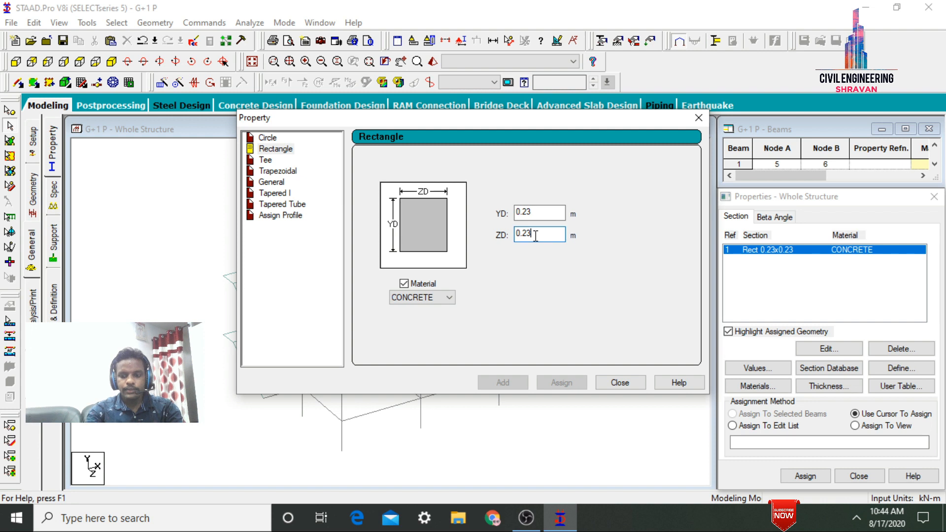
{"action": "key", "text": "BackSpace"}
{"action": "key", "text": "BackSpace"}
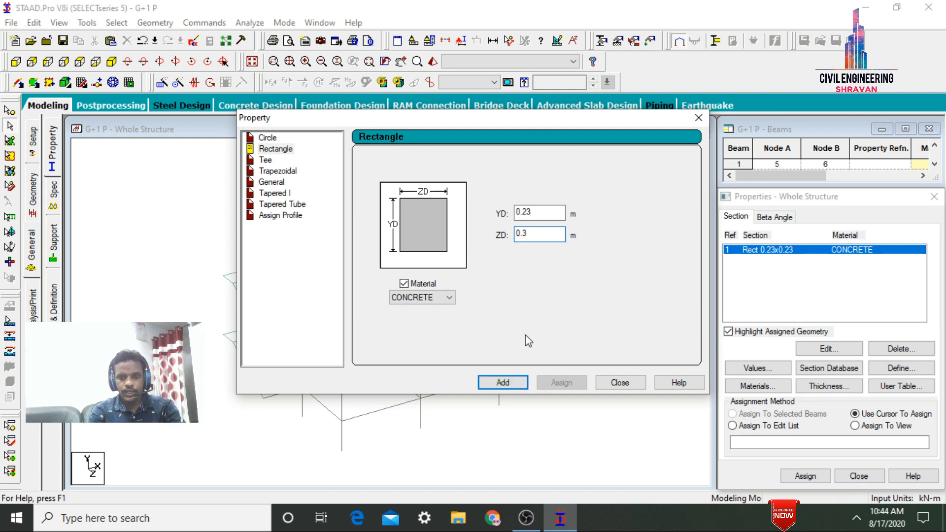
{"action": "type", "text": "3"}
{"action": "left_click", "coordinate": [518, 382]}
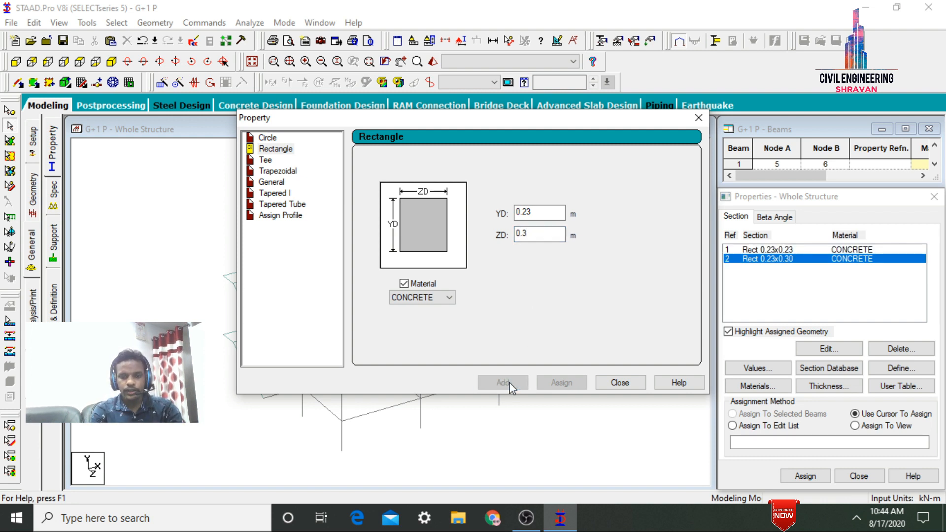
Add a third rectangular concrete section with YD 0.3 m and ZD 0.3 m, and finish defining sections.
{"action": "left_click", "coordinate": [546, 212]}
{"action": "key", "text": "BackSpace"}
{"action": "key", "text": "BackSpace"}
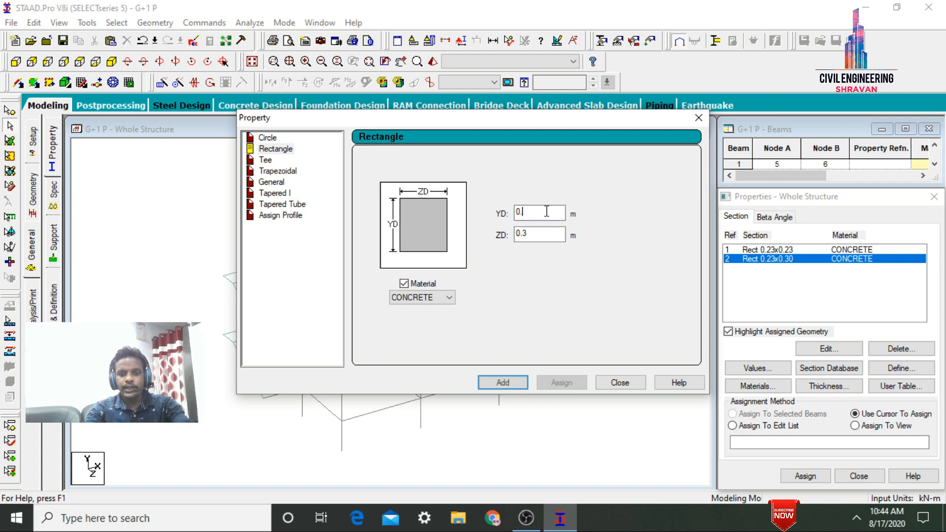
{"action": "left_click", "coordinate": [501, 383]}
{"action": "left_click", "coordinate": [620, 383]}
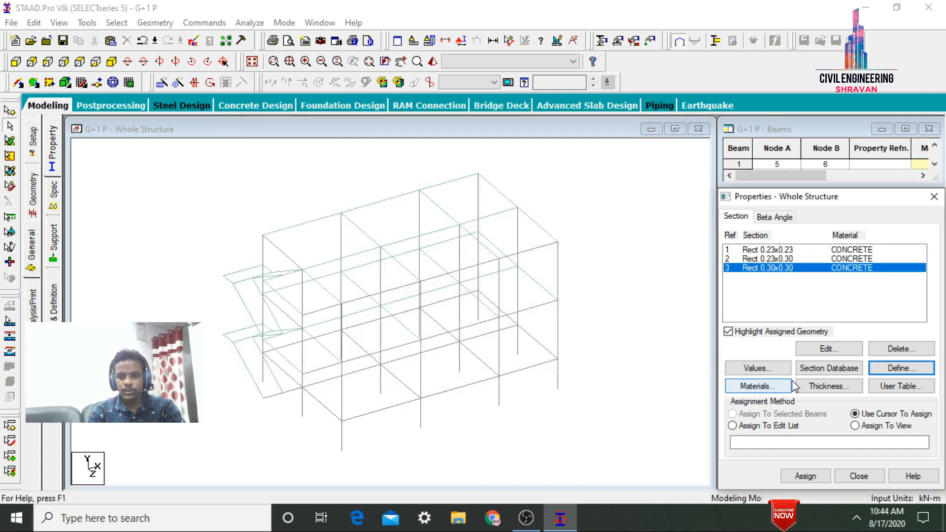
Define a concrete plate element thickness of 0.125 m at all four nodes.
{"action": "left_click", "coordinate": [803, 386]}
{"action": "left_click", "coordinate": [580, 203]}
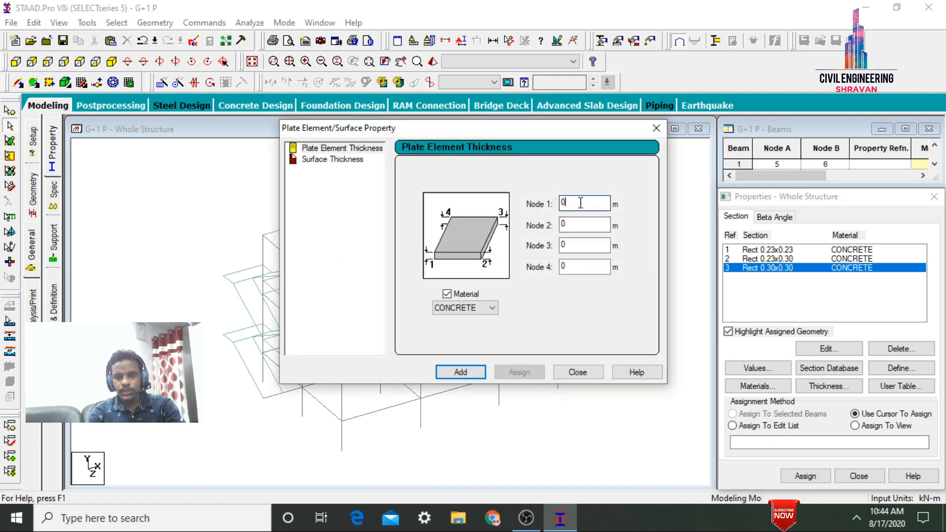
{"action": "type", "text": "2"}
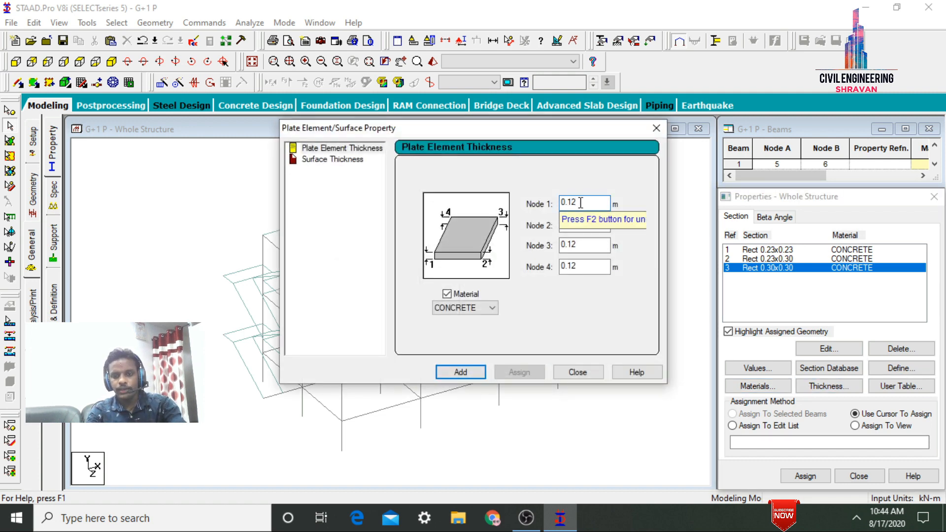
{"action": "type", "text": "5"}
{"action": "key", "text": "Return"}
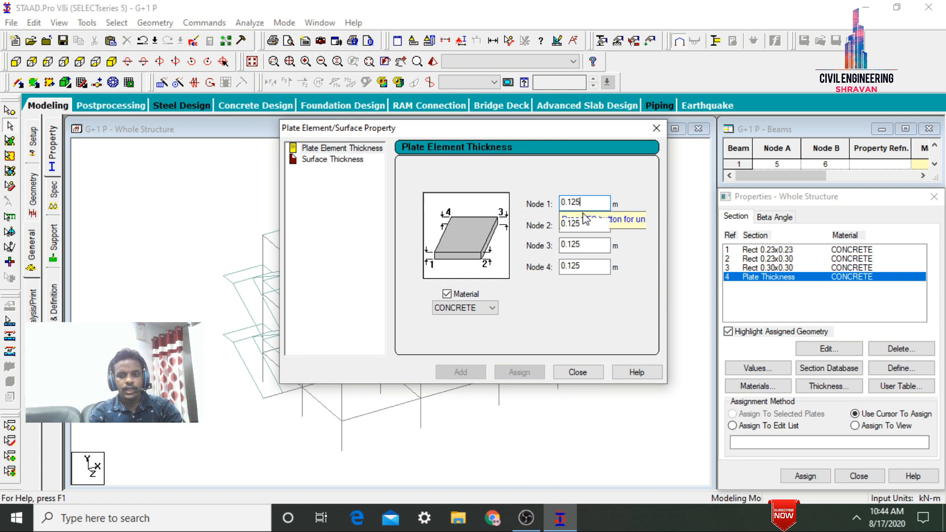
{"action": "left_click", "coordinate": [576, 373]}
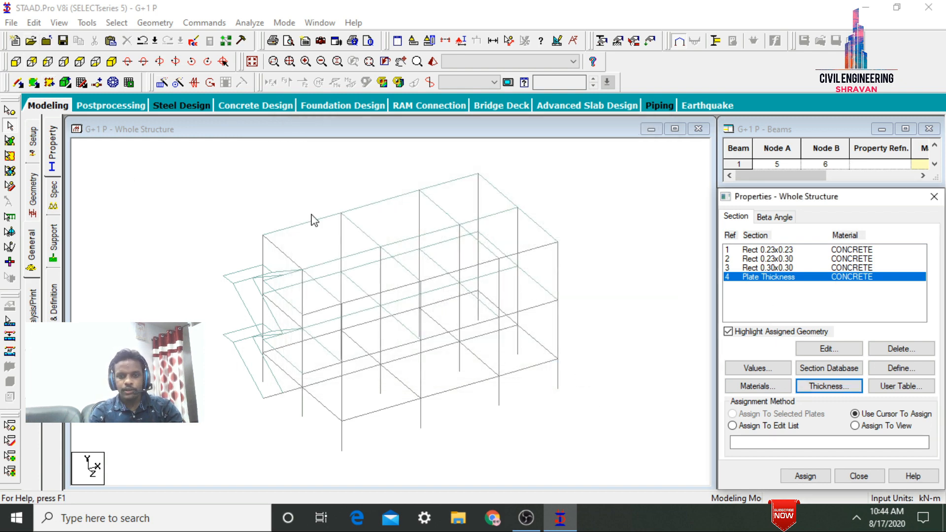
In the front view, select all beams at the lowest beam level and assign them the Rect 0.23x0.23 section.
{"action": "left_click", "coordinate": [16, 62]}
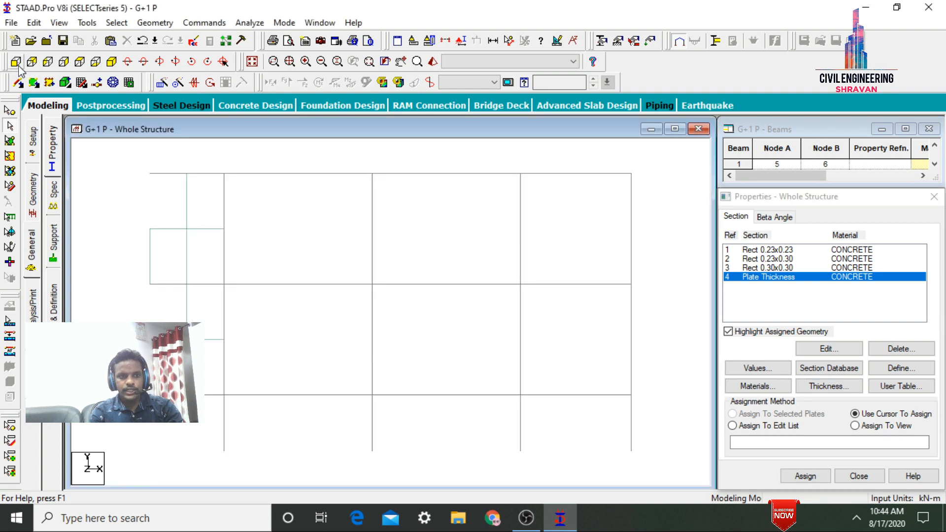
{"action": "left_click", "coordinate": [765, 250]}
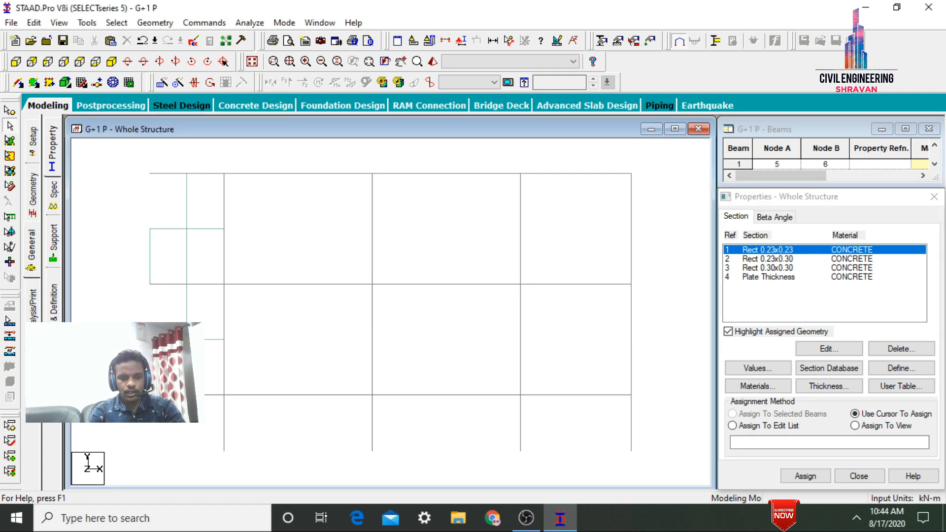
{"action": "left_click_drag", "start_coordinate": [238, 404], "coordinate": [651, 409]}
{"action": "left_click", "coordinate": [769, 413]}
{"action": "left_click", "coordinate": [804, 475]}
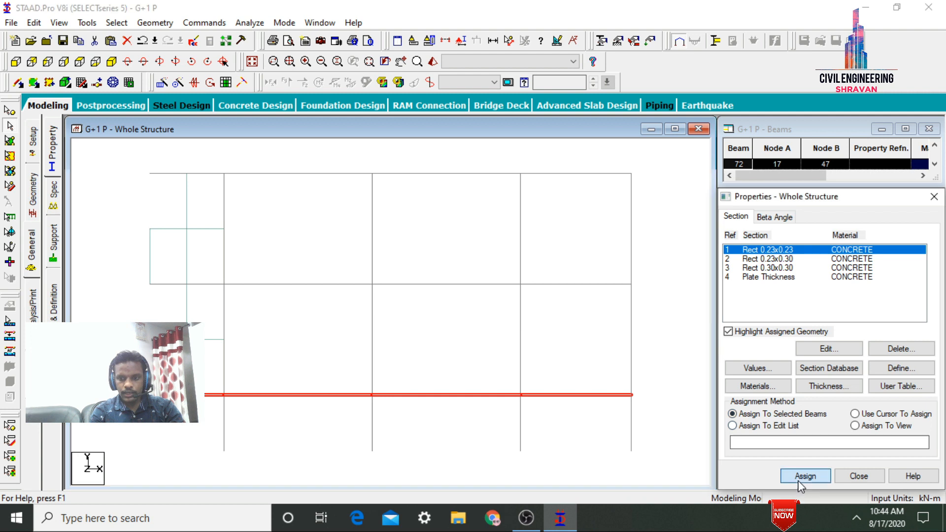
{"action": "key", "text": "Return"}
{"action": "left_click", "coordinate": [699, 332]}
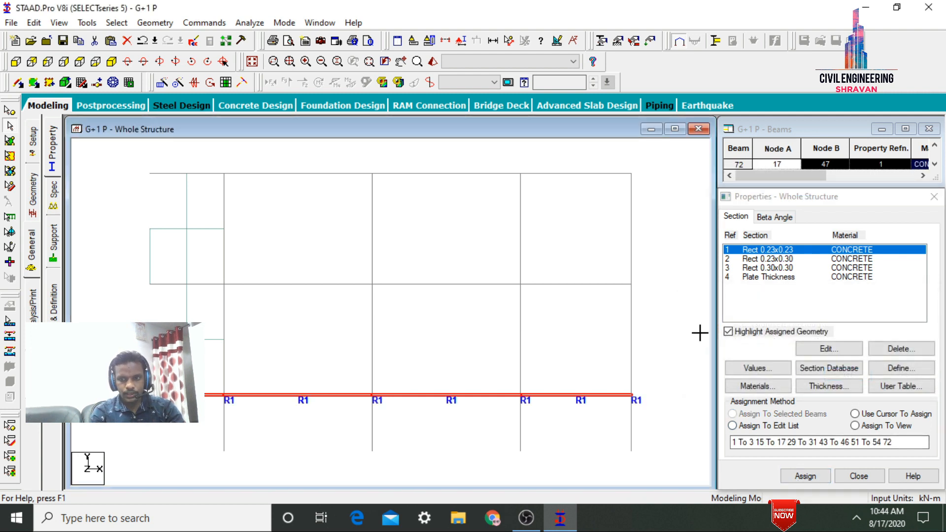
Select all beams at the first-floor and roof levels and assign them the Rect 0.23x0.30 section.
{"action": "left_click", "coordinate": [776, 260]}
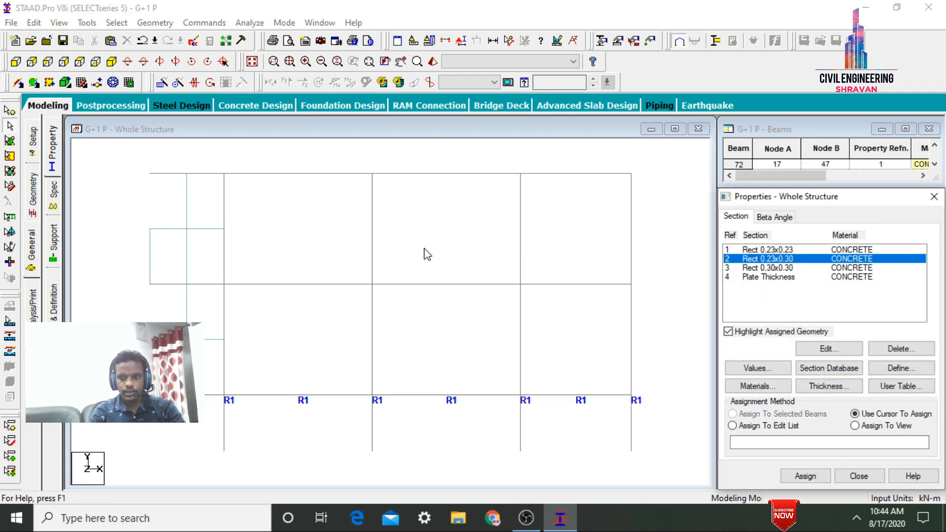
{"action": "left_click_drag", "start_coordinate": [141, 166], "coordinate": [653, 183]}
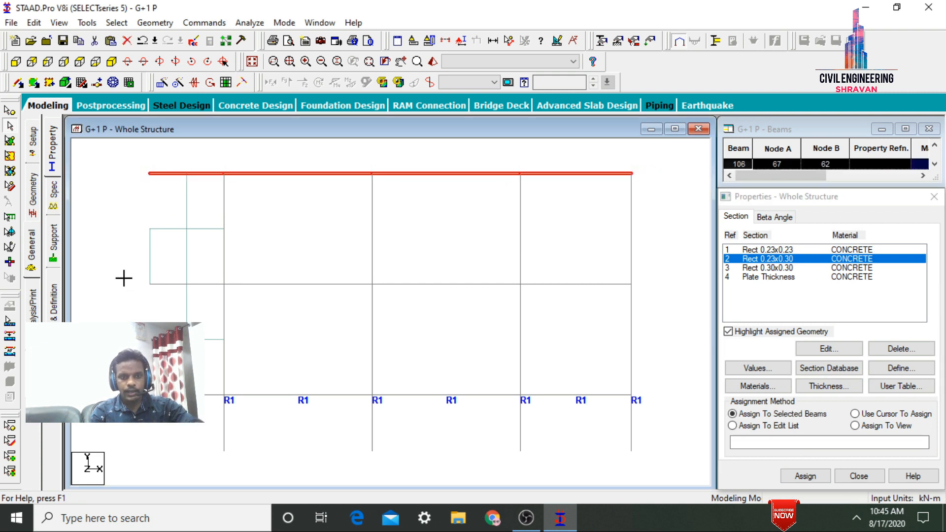
{"action": "left_click_drag", "start_coordinate": [123, 278], "coordinate": [660, 287], "text": "ctrl"}
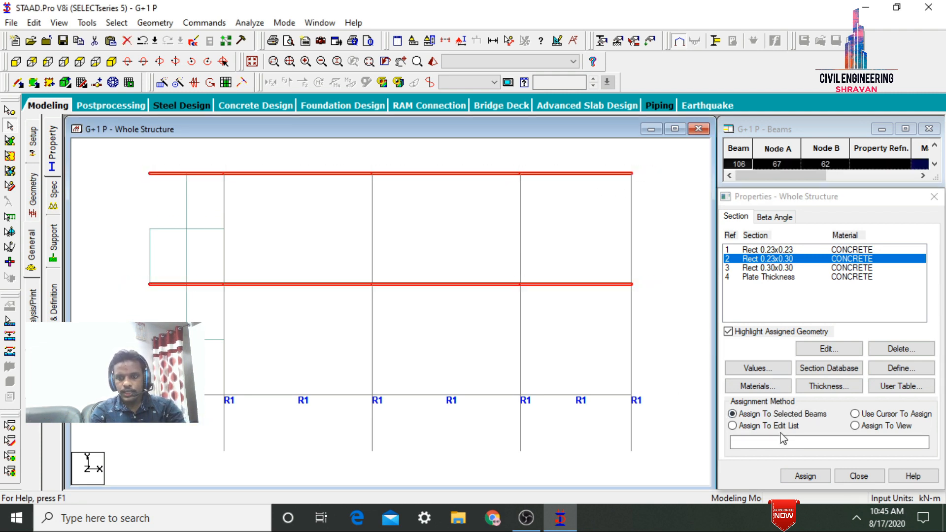
{"action": "left_click", "coordinate": [799, 476]}
{"action": "key", "text": "Return"}
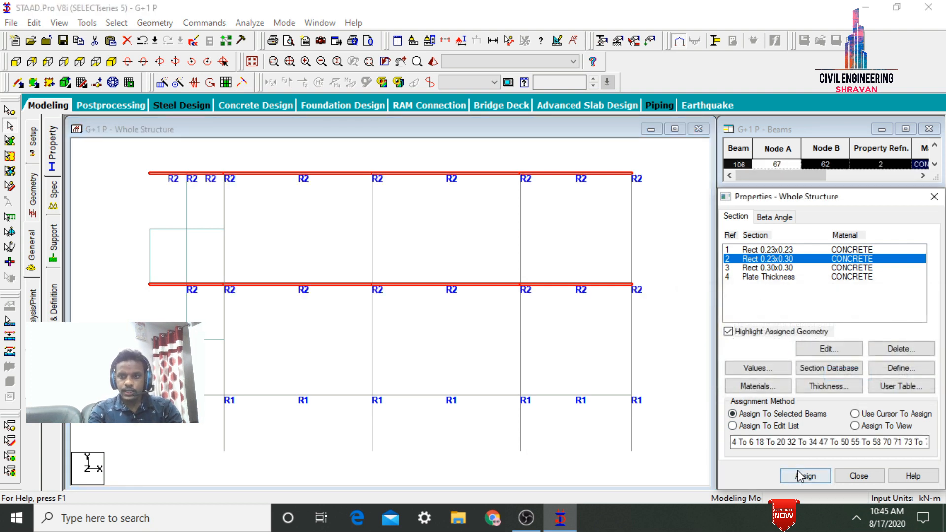
{"action": "left_click", "coordinate": [690, 344]}
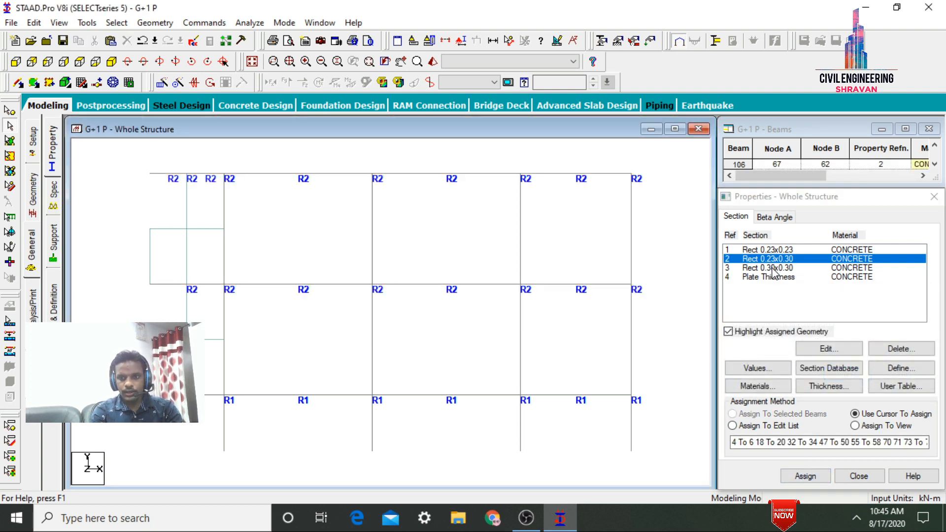
Select all columns as beams parallel to Y and assign them the Rect 0.30x0.30 section.
{"action": "left_click", "coordinate": [773, 268]}
{"action": "left_click", "coordinate": [123, 22]}
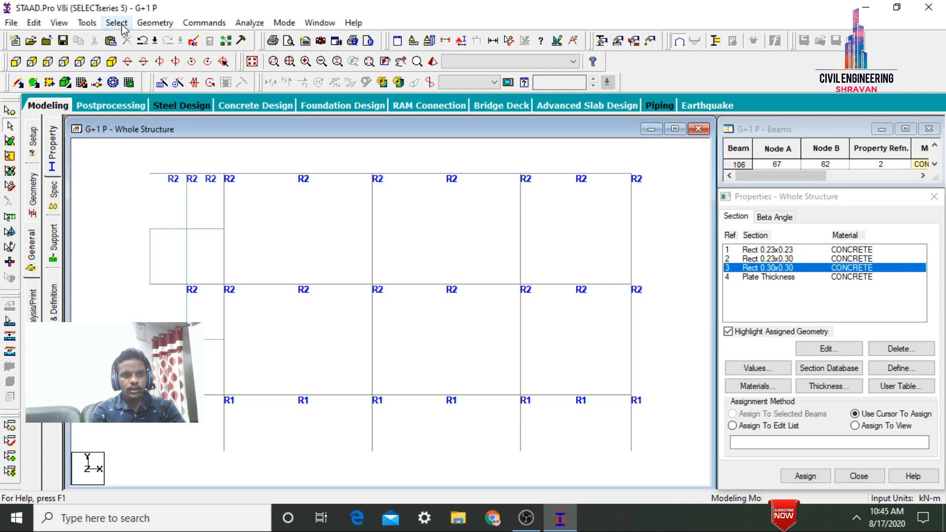
{"action": "mouse_move", "coordinate": [176, 270]}
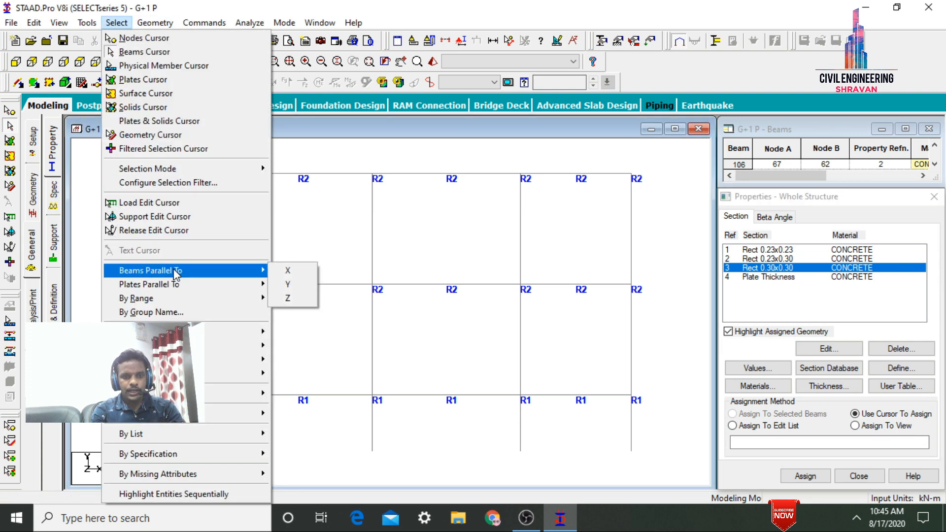
{"action": "left_click", "coordinate": [302, 284]}
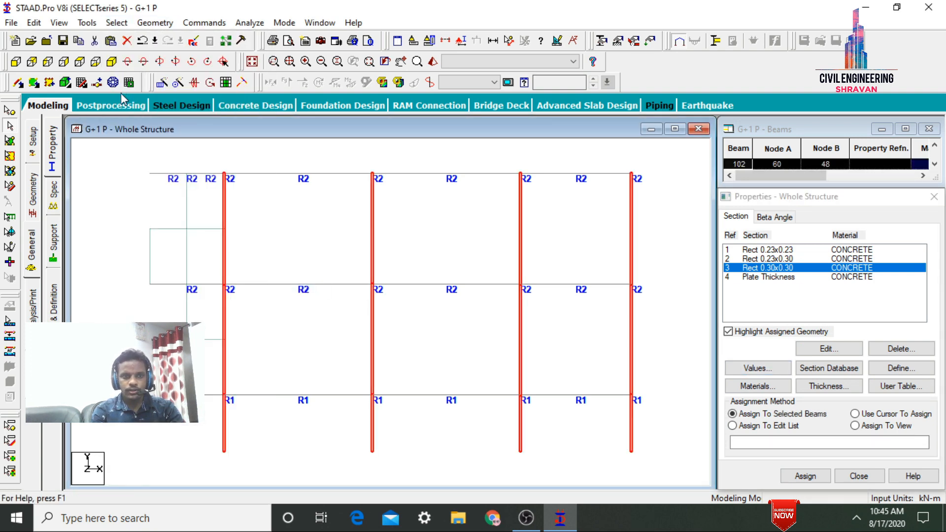
{"action": "left_click", "coordinate": [112, 61]}
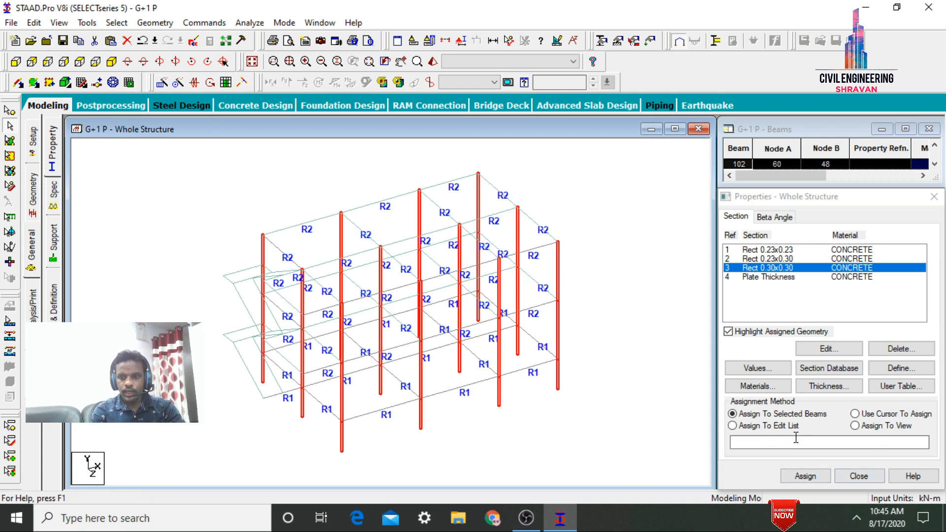
{"action": "left_click", "coordinate": [800, 476]}
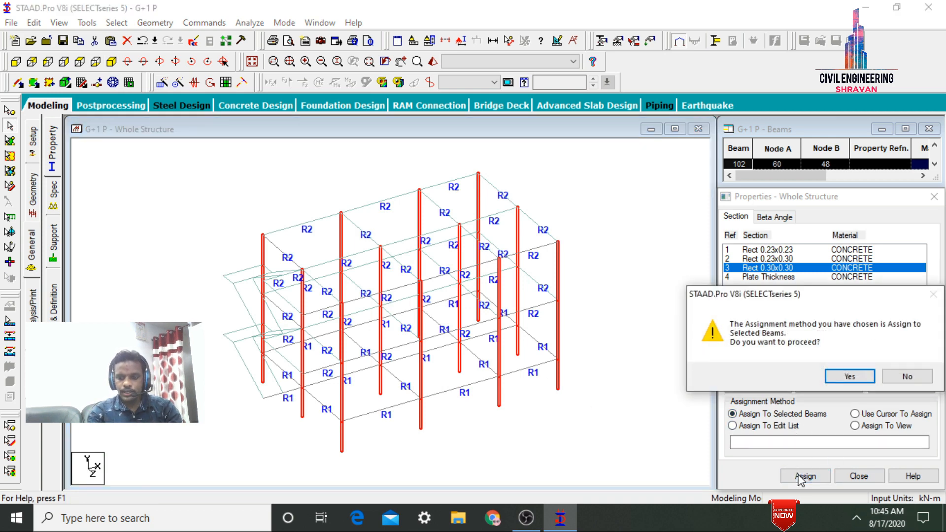
{"action": "key", "text": "Return"}
Assign the plate thickness property to all slab and staircase plates using Assign To View.
{"action": "left_click", "coordinate": [763, 277]}
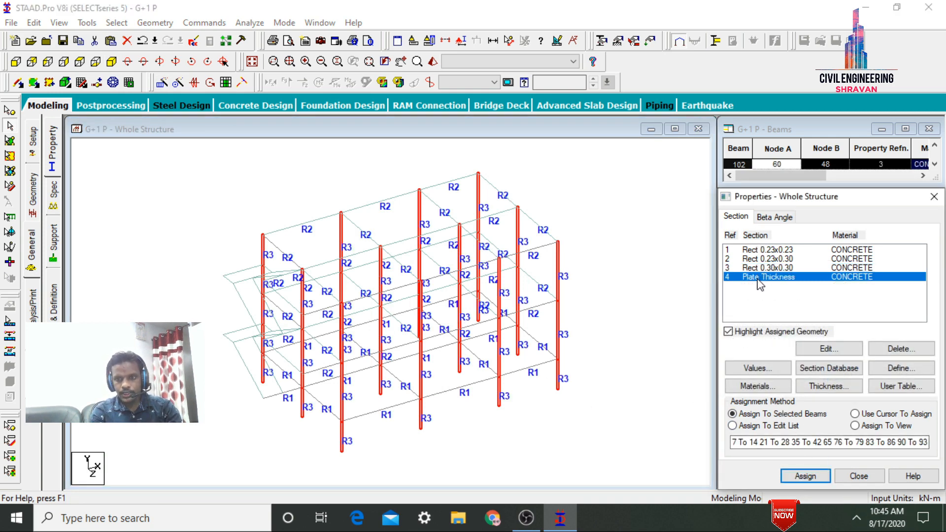
{"action": "left_click", "coordinate": [877, 427]}
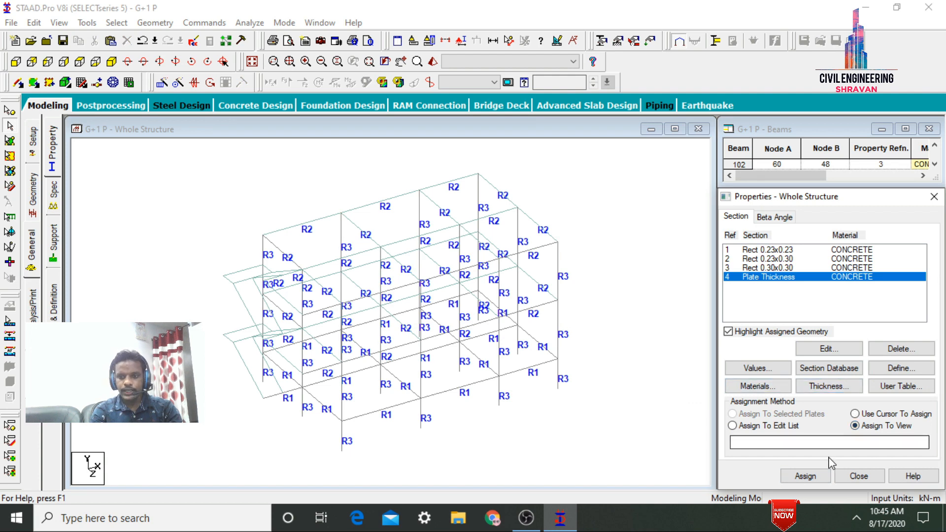
{"action": "left_click", "coordinate": [809, 476]}
{"action": "key", "text": "Return"}
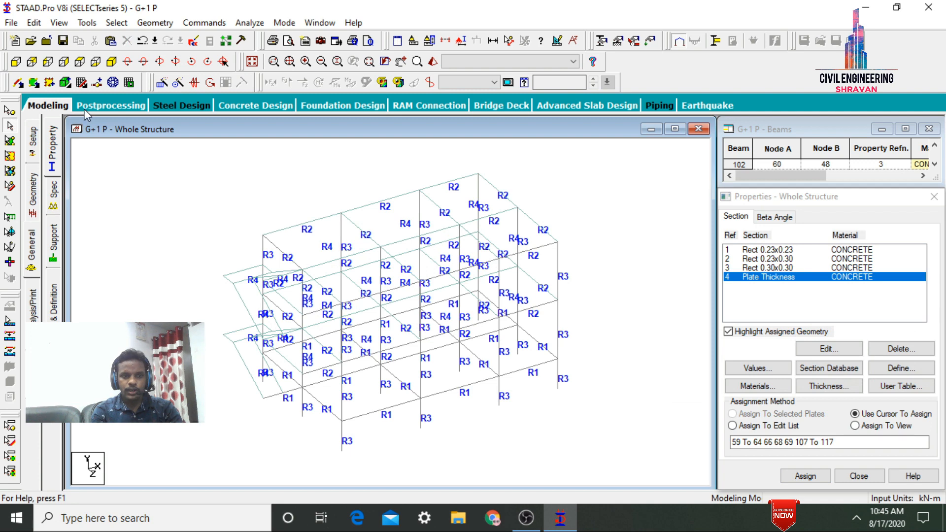
Inspect the beams, columns and slabs with their assigned sections in a maximized rendered view, orbiting around the building.
{"action": "left_click", "coordinate": [44, 109]}
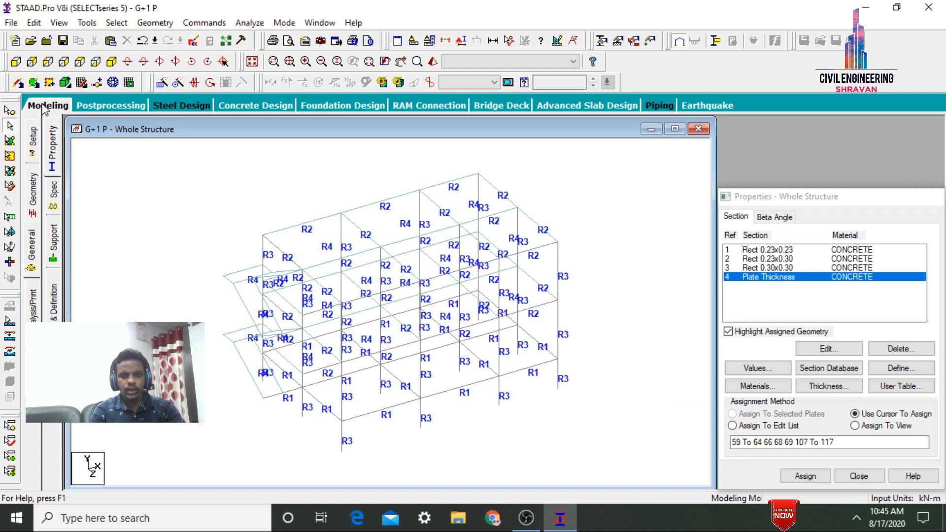
{"action": "left_click", "coordinate": [433, 62]}
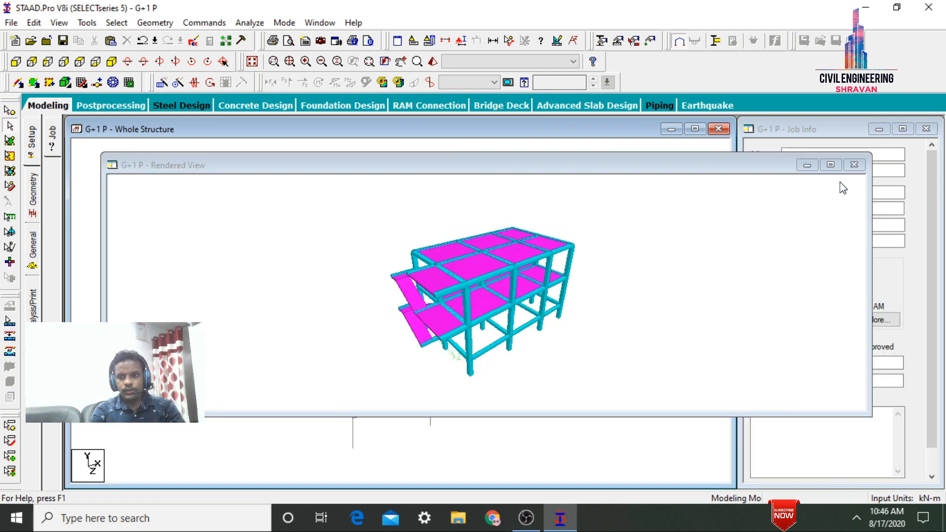
{"action": "left_click", "coordinate": [831, 164]}
{"action": "left_click_drag", "start_coordinate": [480, 303], "coordinate": [518, 352]}
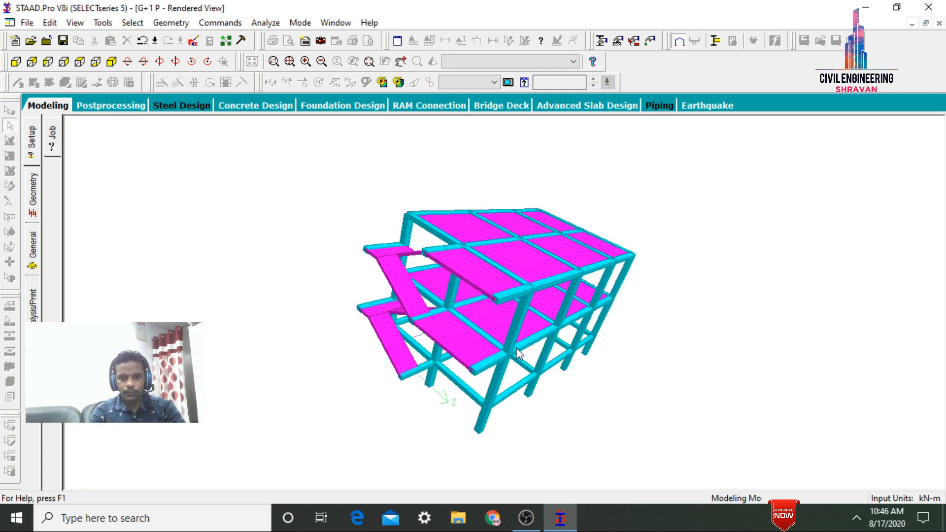
Examine the rendered G+1 building from all sides, including the external staircase flights, slab undersides, roof and column grid.
{"action": "left_click_drag", "start_coordinate": [517, 389], "coordinate": [415, 318]}
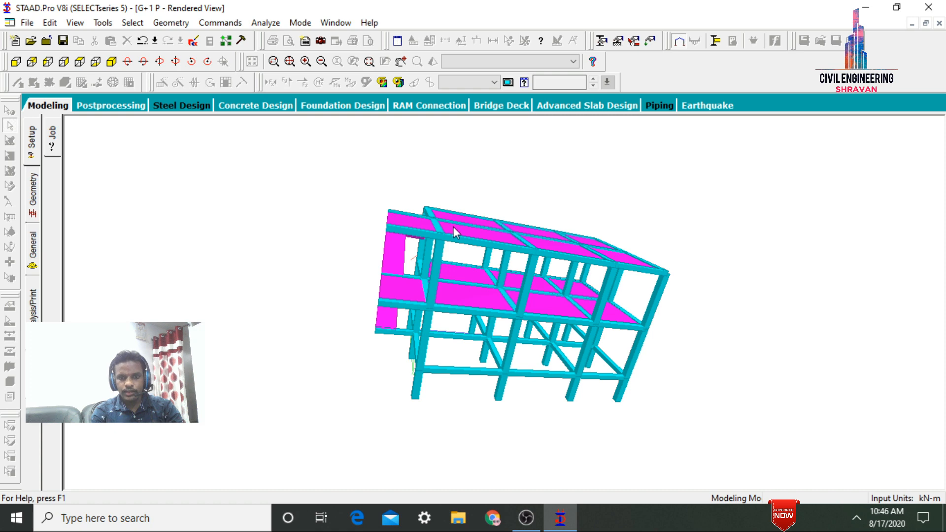
{"action": "left_click_drag", "start_coordinate": [455, 234], "coordinate": [442, 285]}
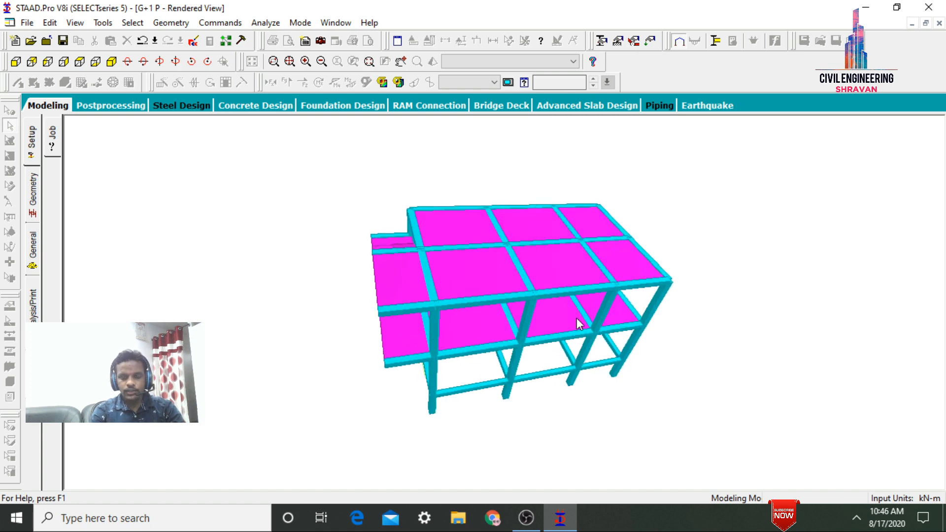
{"action": "left_click_drag", "start_coordinate": [592, 365], "coordinate": [705, 218]}
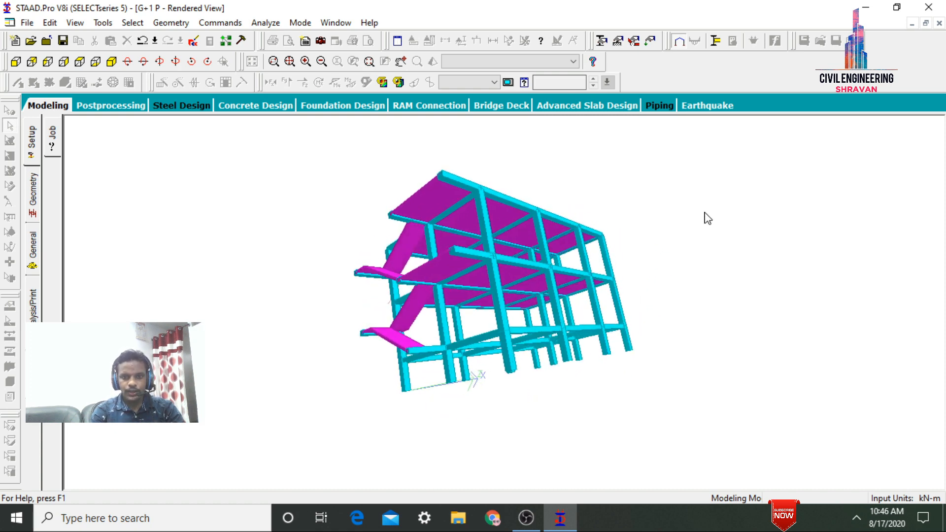
{"action": "left_click_drag", "start_coordinate": [420, 196], "coordinate": [354, 242]}
{"action": "middle_click_drag", "start_coordinate": [516, 284], "coordinate": [552, 256]}
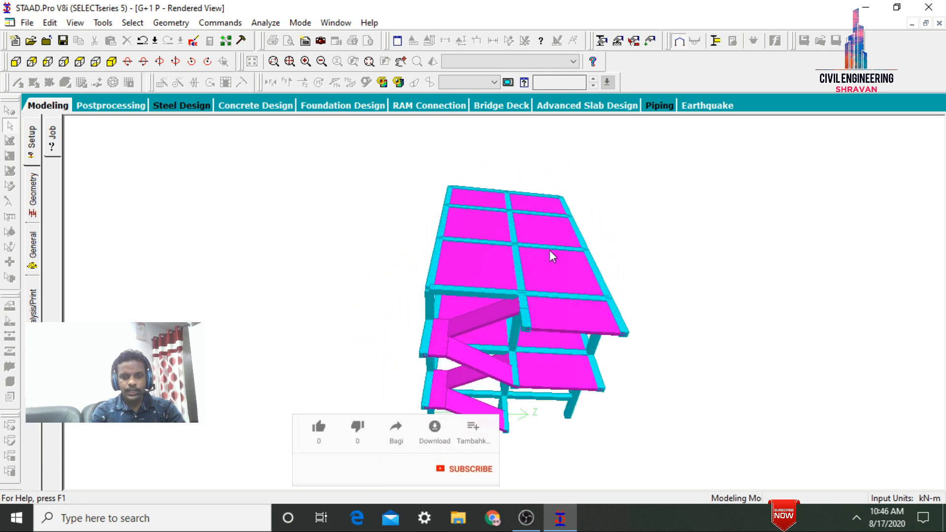
{"action": "middle_click_drag", "start_coordinate": [556, 413], "coordinate": [580, 224]}
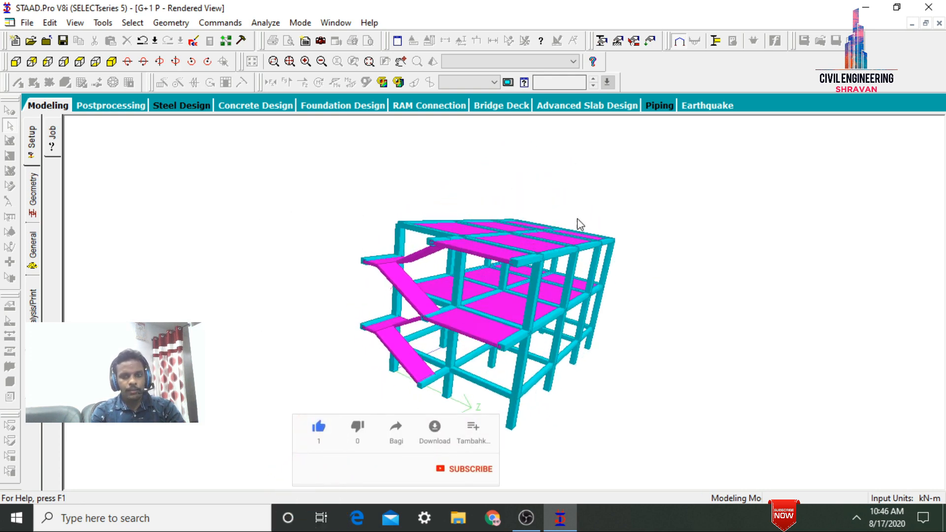
{"action": "middle_click_drag", "start_coordinate": [598, 255], "coordinate": [396, 302]}
{"action": "middle_click_drag", "start_coordinate": [458, 390], "coordinate": [329, 327]}
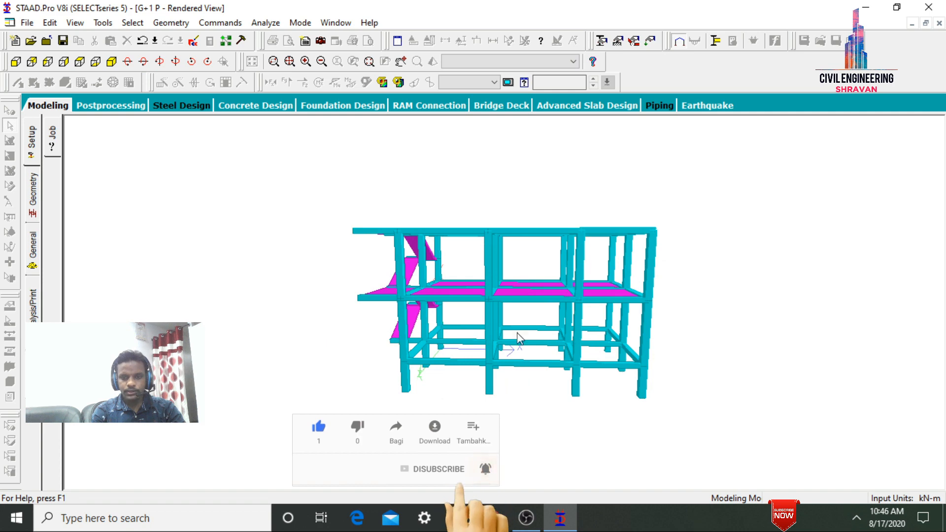
{"action": "middle_click_drag", "start_coordinate": [654, 363], "coordinate": [592, 374]}
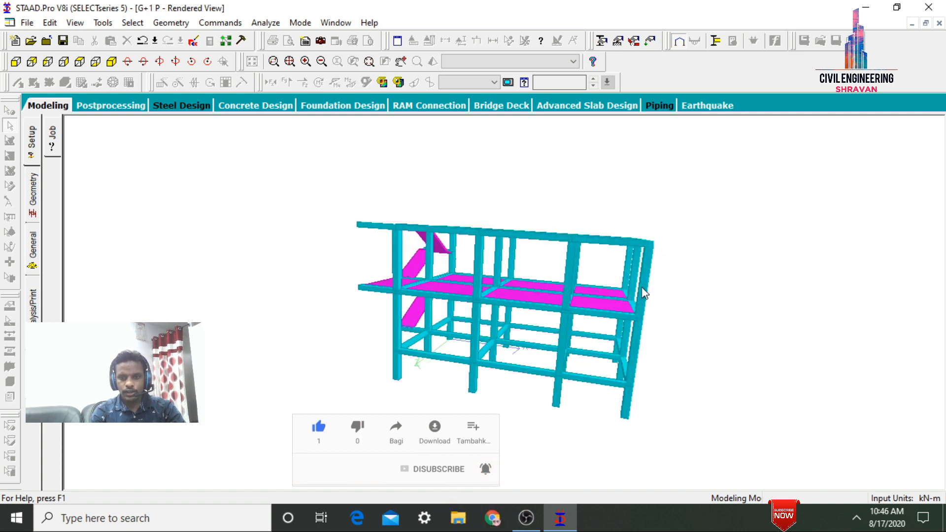
{"action": "middle_click_drag", "start_coordinate": [639, 260], "coordinate": [471, 288]}
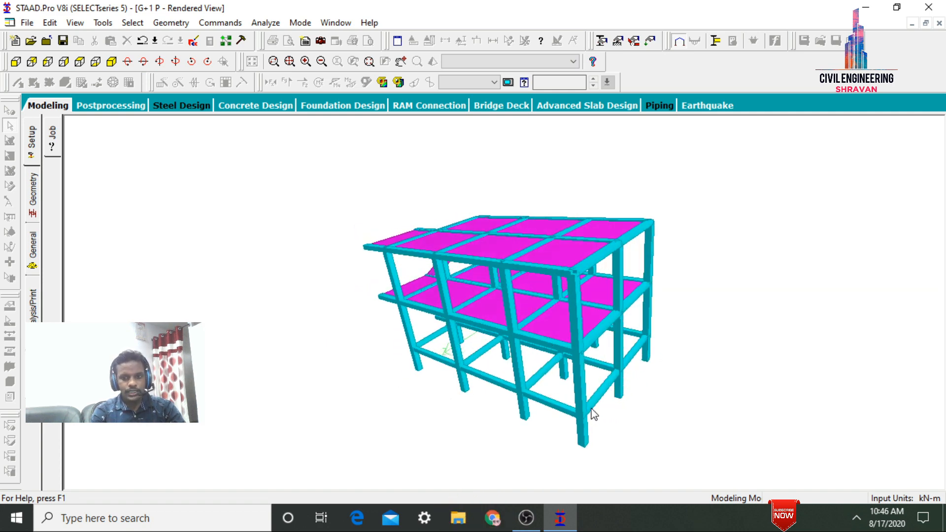